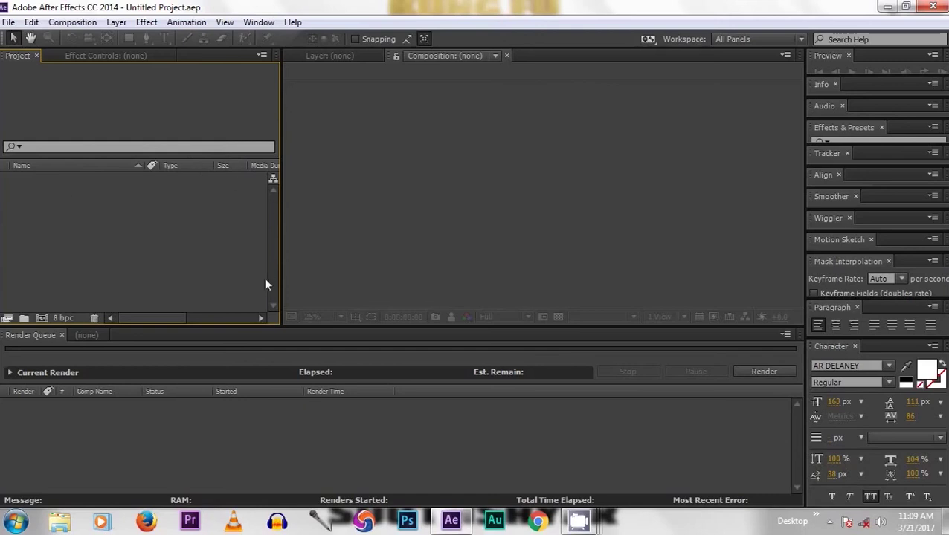
Import _DSC0952.MOV through Import > File and drag the clip toward a new composition
right_click(125, 214)
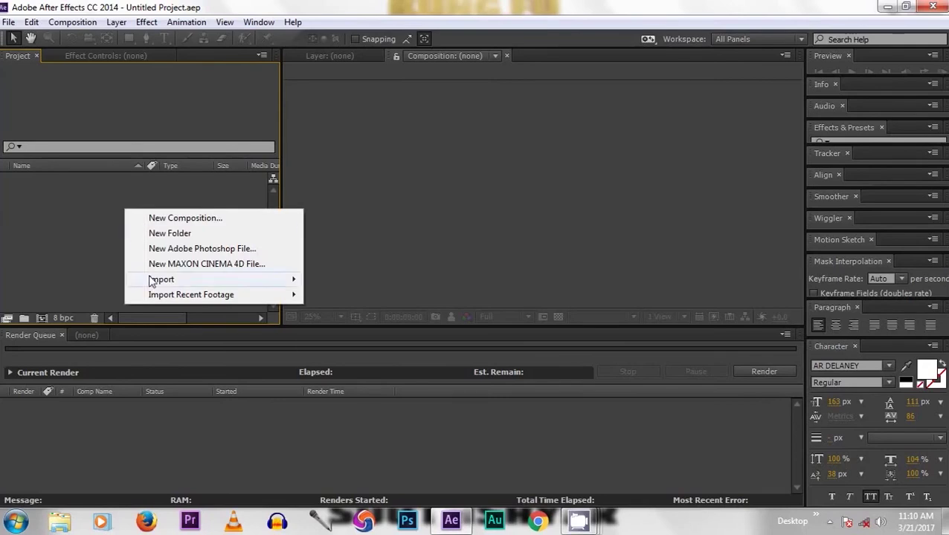
mouse_move(156, 280)
click(326, 280)
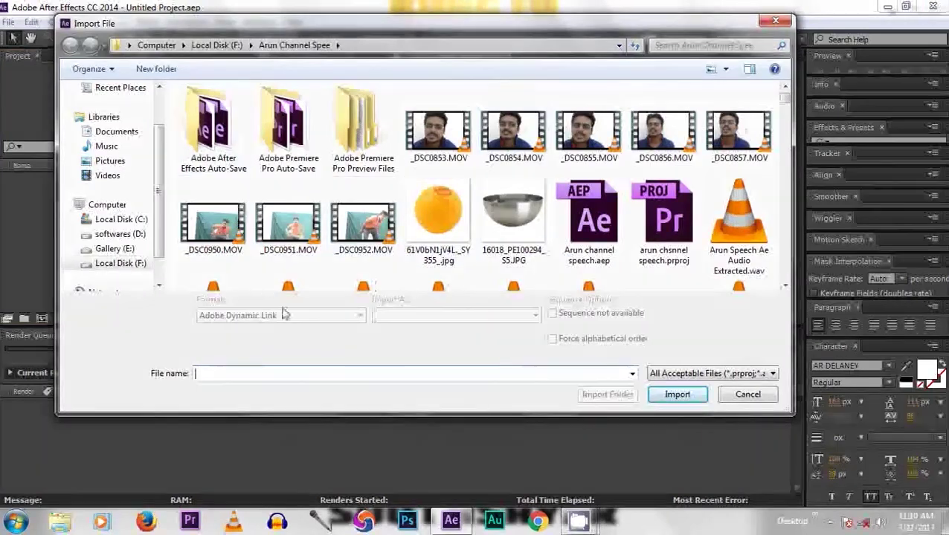
double_click(359, 224)
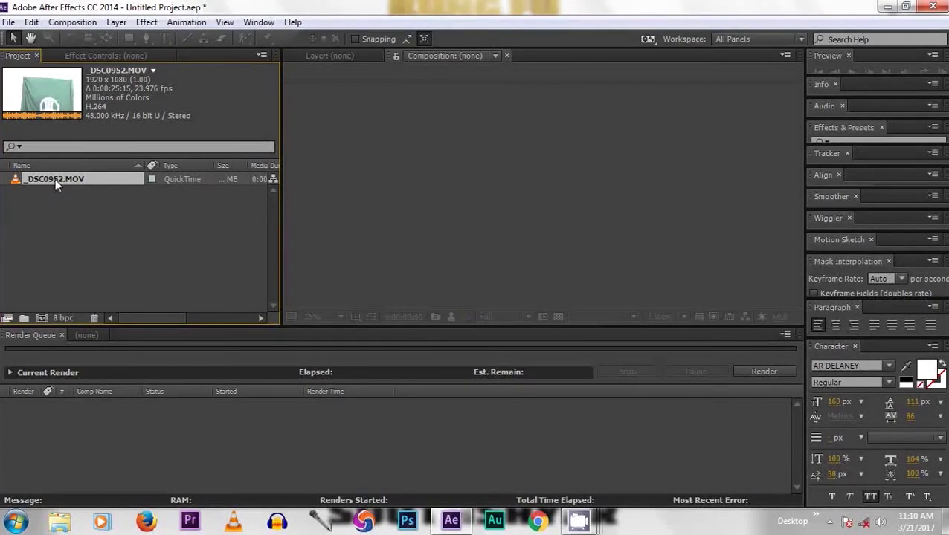
mouse_move(55, 178)
mouse_down()
mouse_move(54, 301)
mouse_move(50, 184)
mouse_up()
Drop _DSC0952.MOV on the new-composition icon to build the _DSC0952 comp
drag(45, 180, 39, 318)
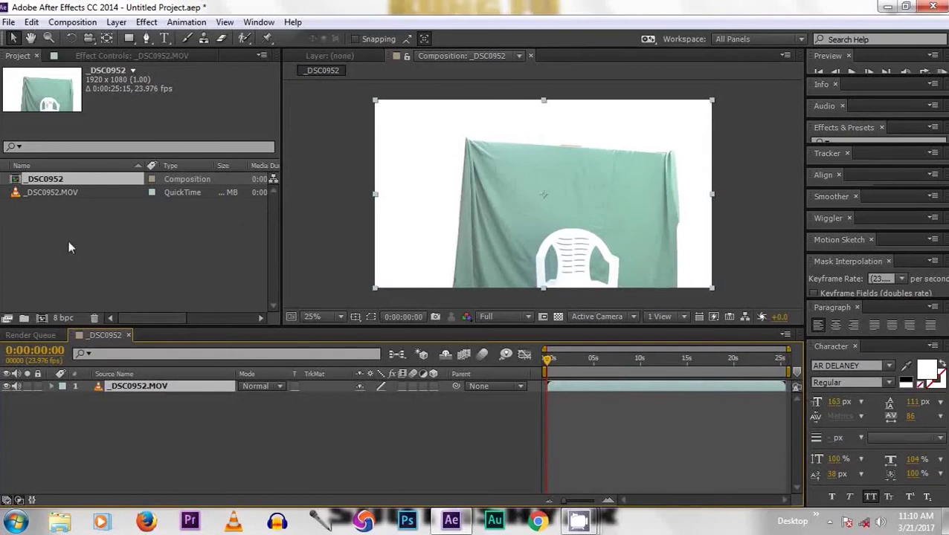
Start a new empty composition, Comp 1, and list its Composition Settings presets
click(42, 318)
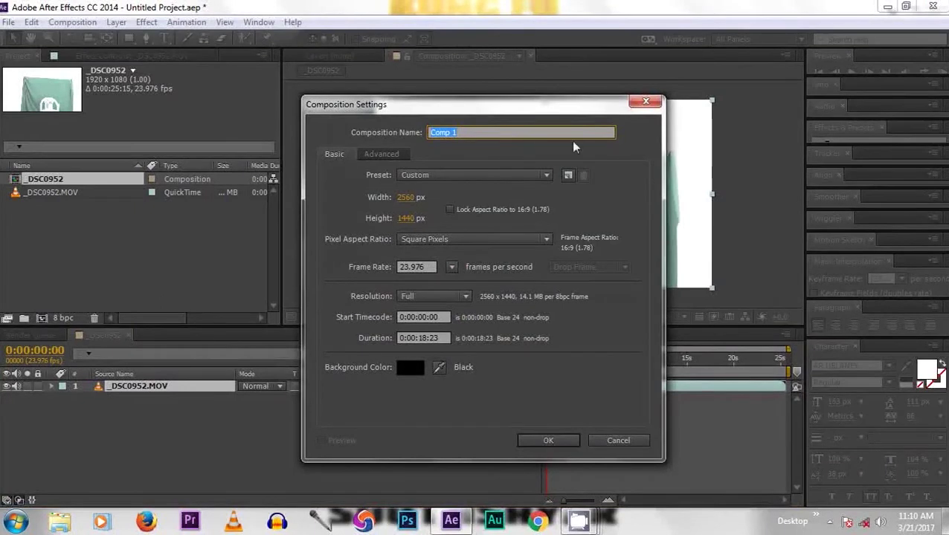
click(444, 179)
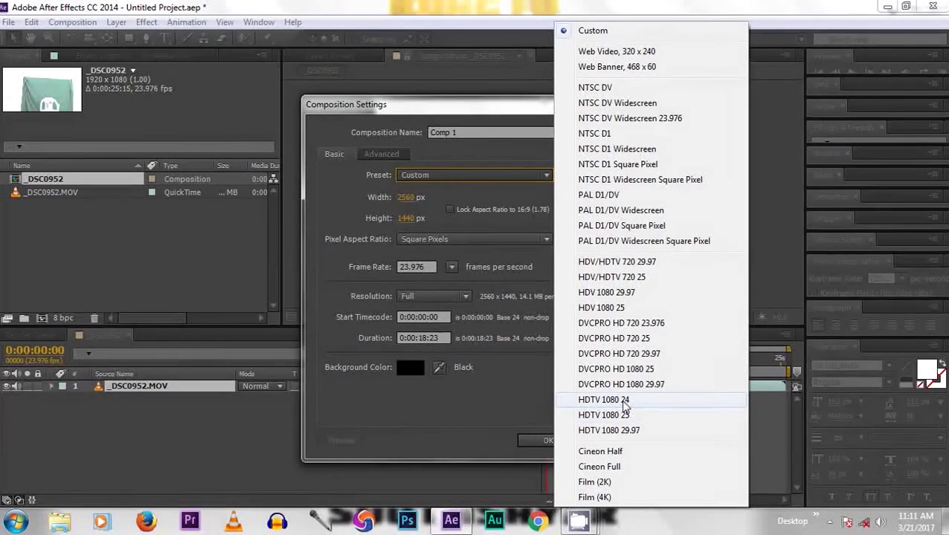
Create Comp 1 with the HDTV 1080 24 preset, 24 fps, lasting 0:01:18:23
click(624, 402)
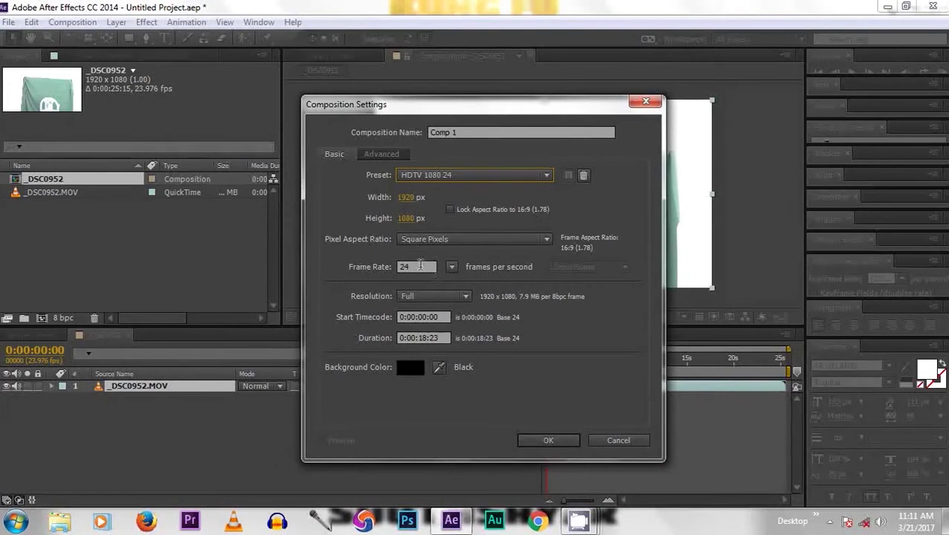
click(452, 267)
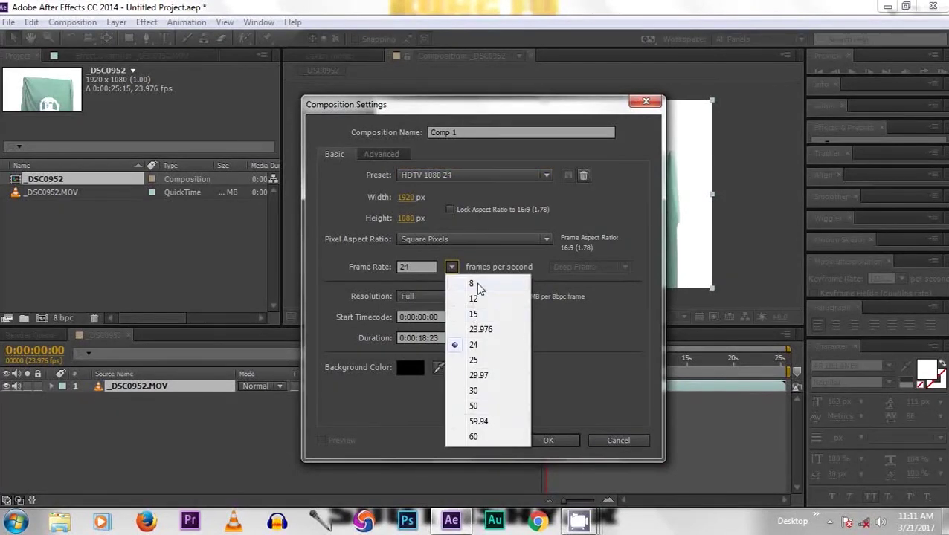
click(597, 321)
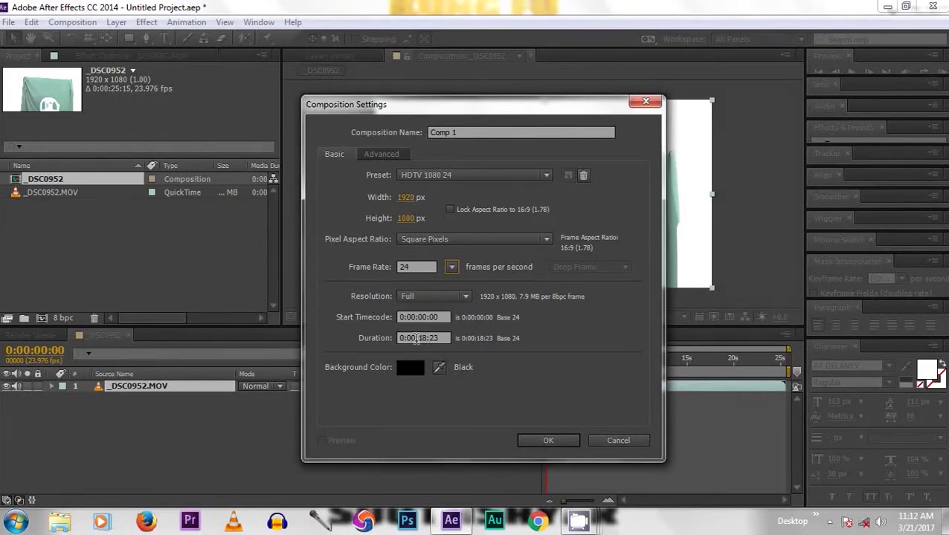
click(415, 339)
click(564, 440)
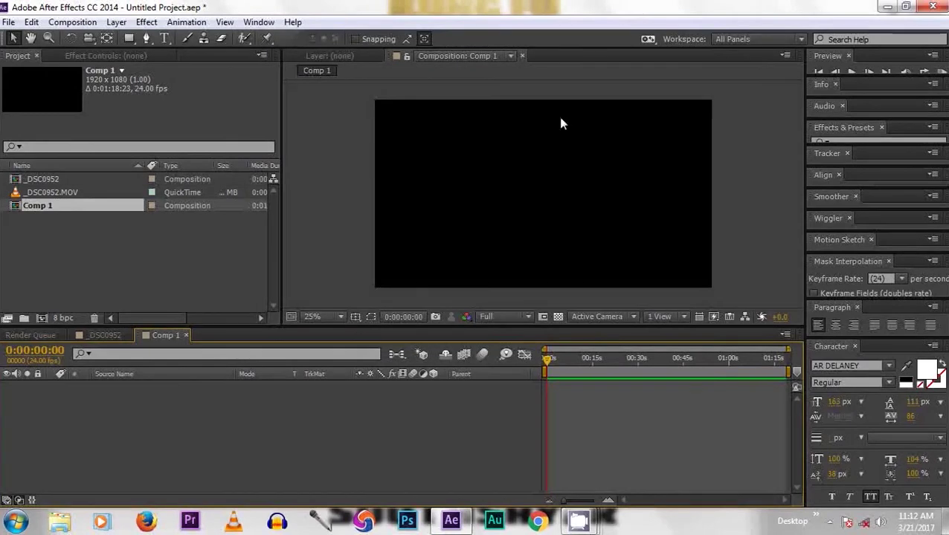
Close Comp 1's timeline and expand the _DSC0952.MOV layer in the _DSC0952 comp
click(107, 337)
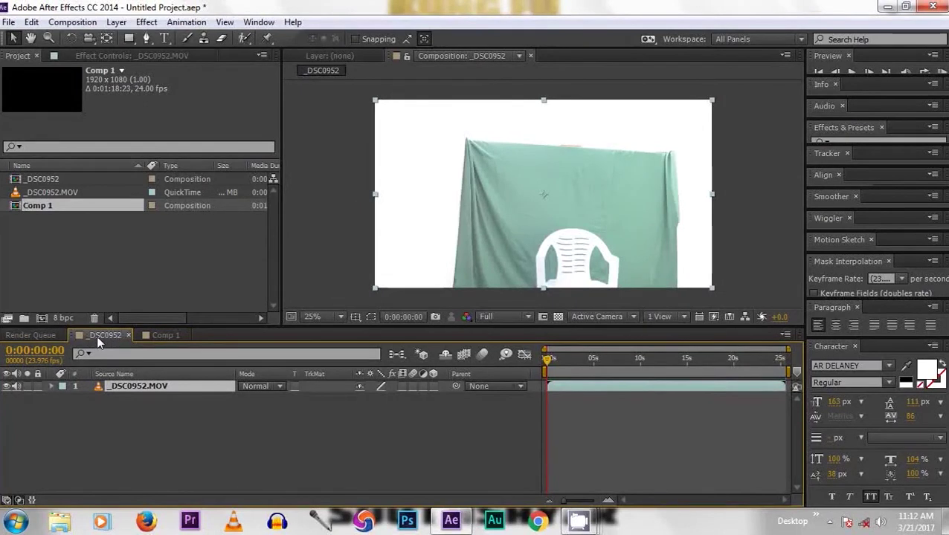
click(159, 336)
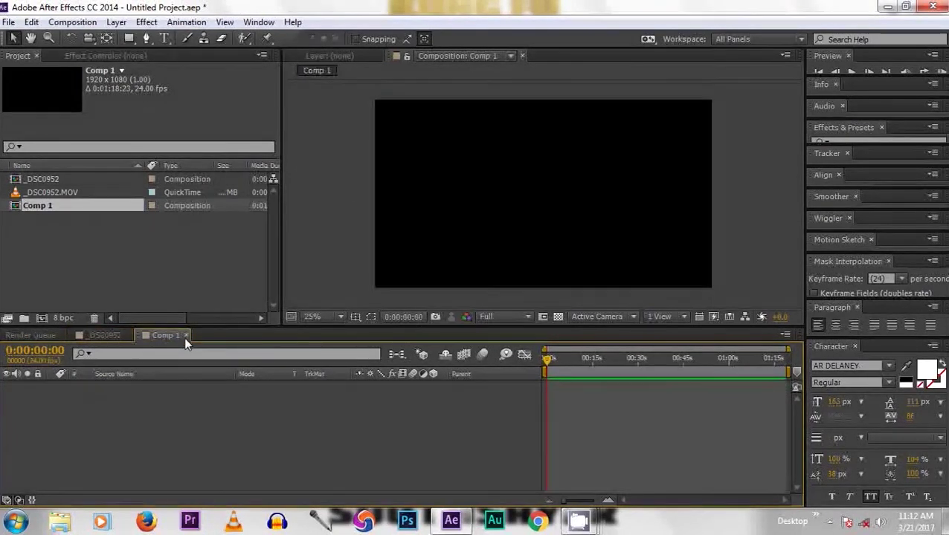
click(186, 336)
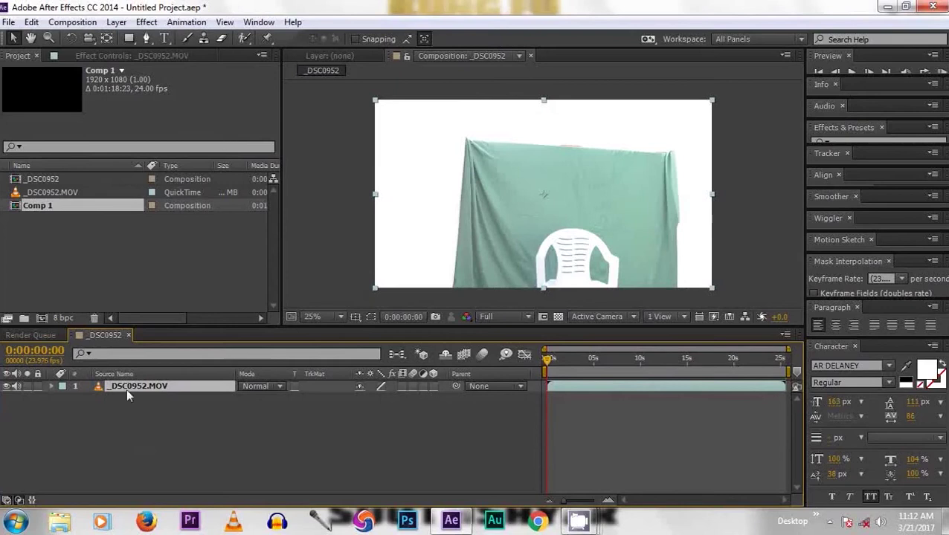
click(52, 385)
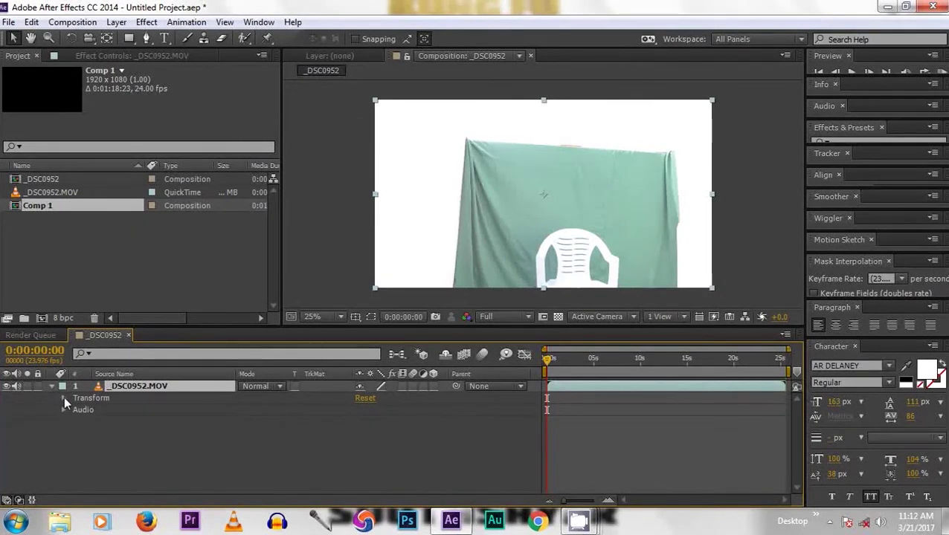
Reveal the layer's Transform properties in a taller timeline and select Anchor Point
click(64, 398)
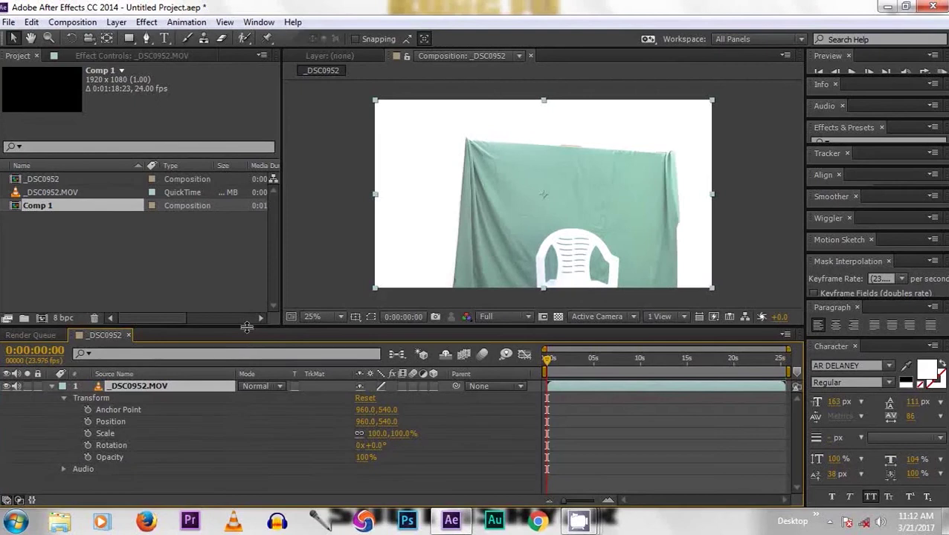
drag(246, 328, 246, 308)
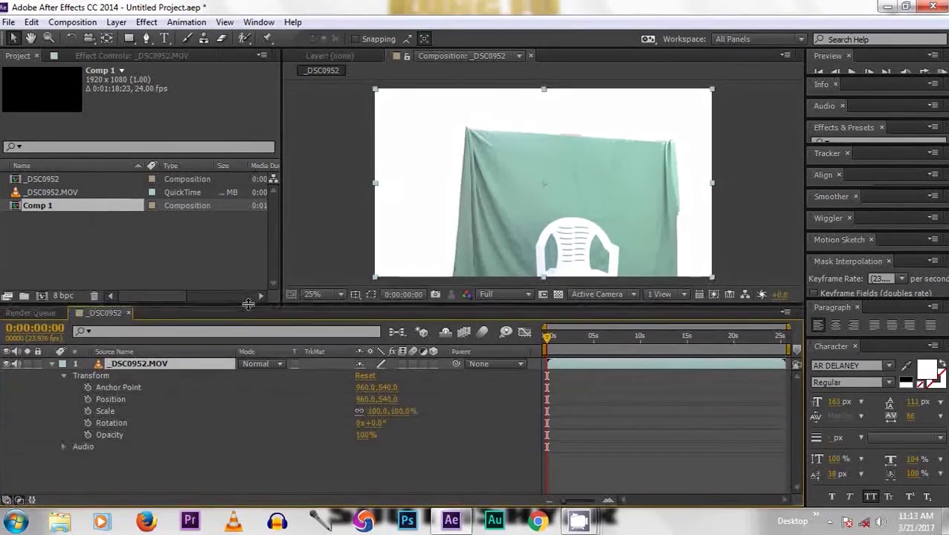
click(108, 390)
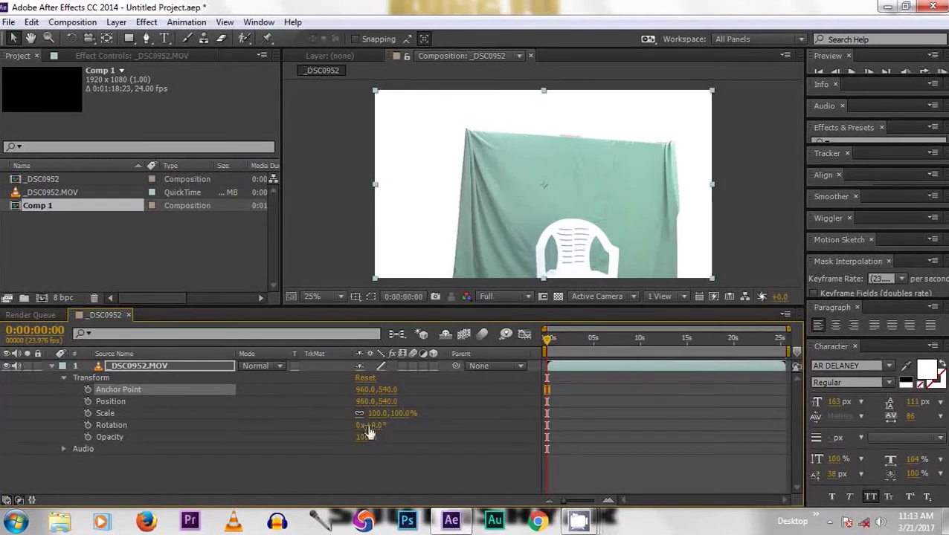
Try Rotation values such as 32° on the footage, then return it to 0x+0.0°
drag(376, 430, 411, 424)
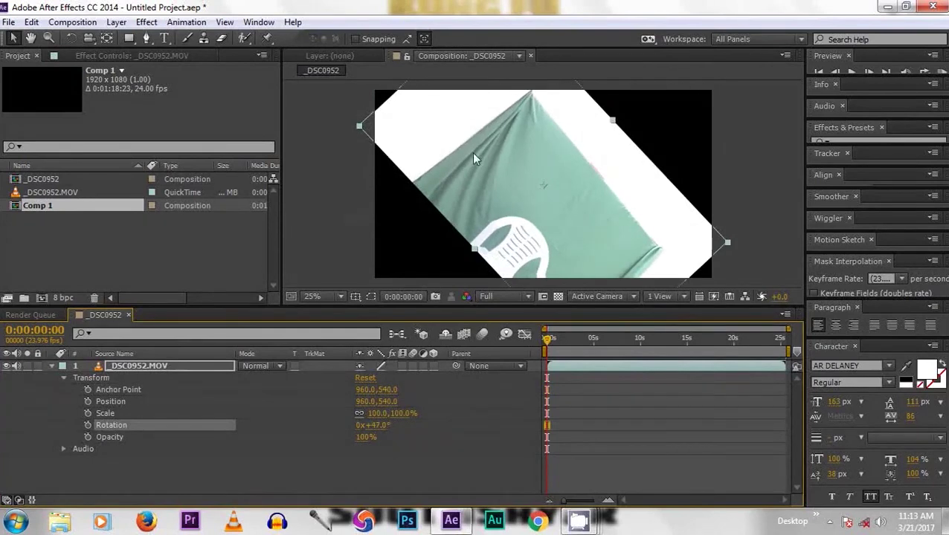
mouse_move(370, 425)
mouse_down()
mouse_move(379, 426)
mouse_move(348, 423)
mouse_up()
drag(348, 424, 347, 423)
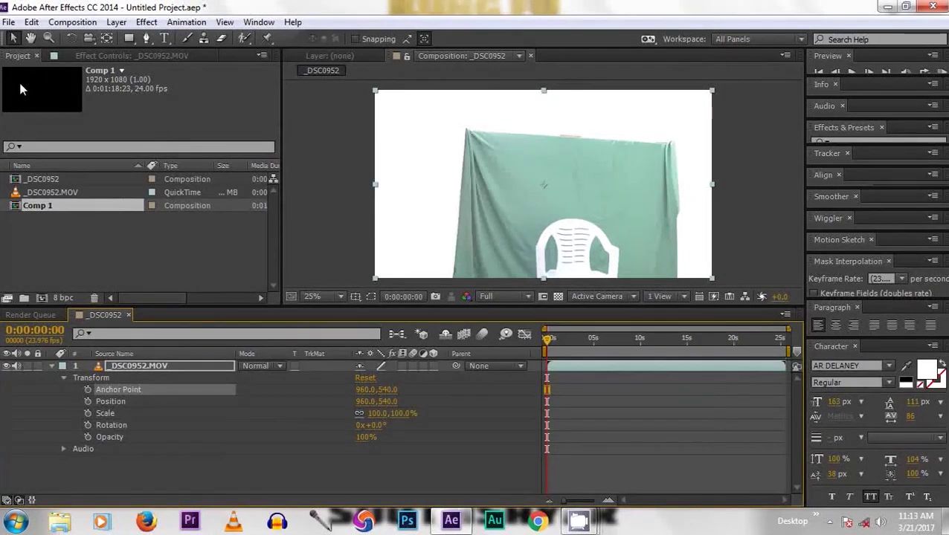
Move the layer's anchor point to the frame's top centre (960.0, 8.0) with Pan Behind
click(106, 41)
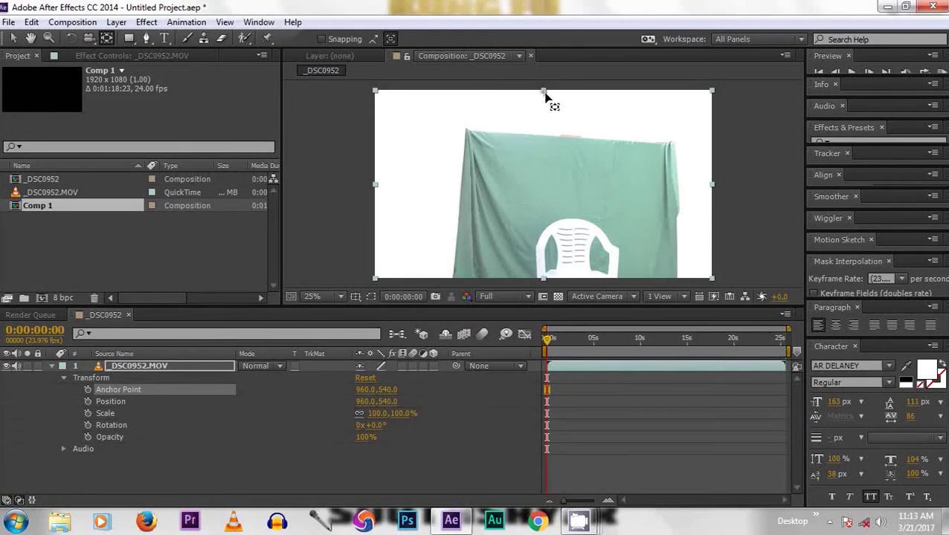
drag(545, 97, 545, 91)
click(120, 466)
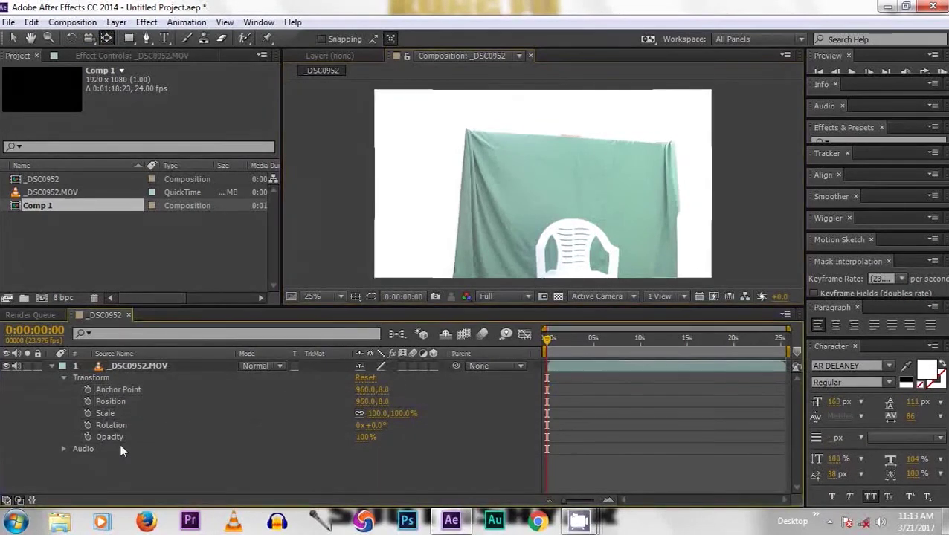
Test a rotation around the new anchor, then undo it back to 0°
mouse_move(379, 430)
mouse_down()
mouse_move(347, 417)
mouse_move(379, 423)
mouse_up()
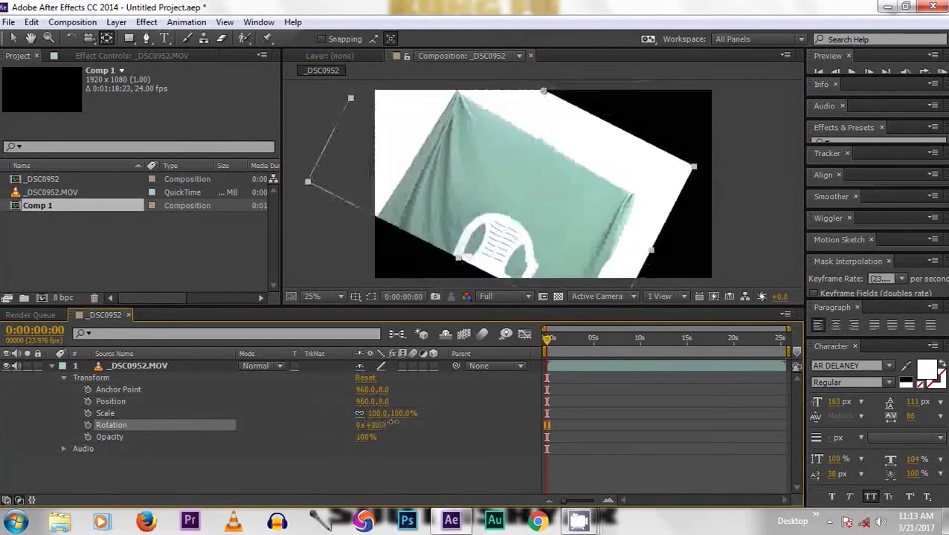
click(355, 482)
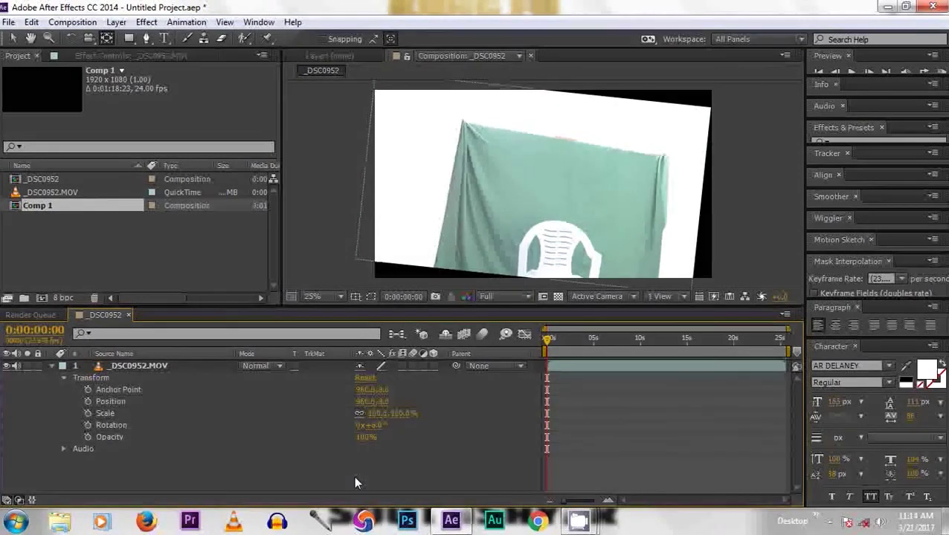
key(ctrl+z)
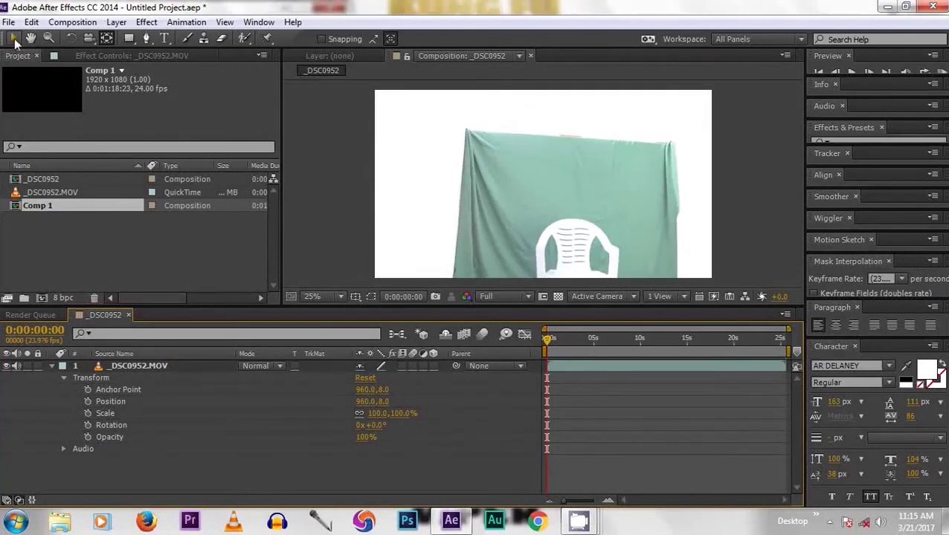
click(13, 43)
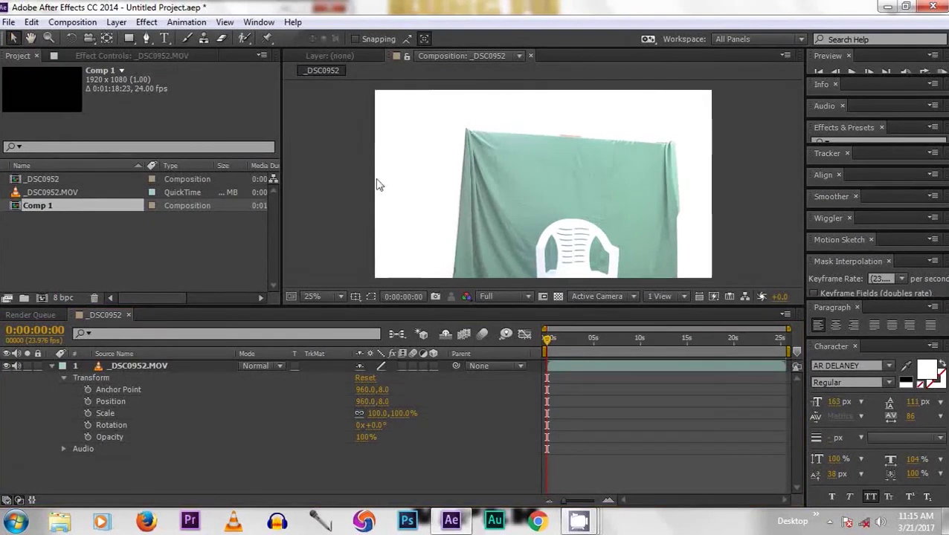
click(118, 401)
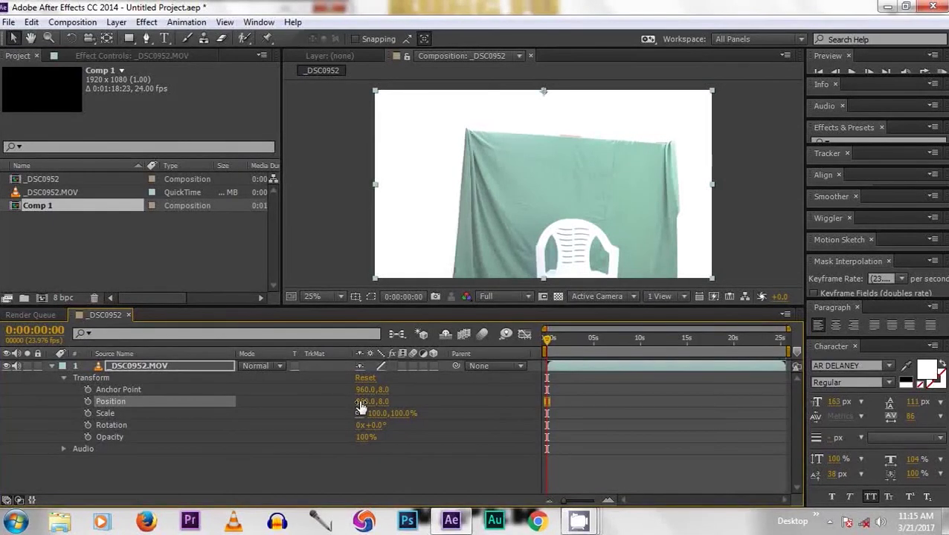
mouse_move(360, 406)
mouse_down()
mouse_move(222, 418)
mouse_move(295, 415)
mouse_up()
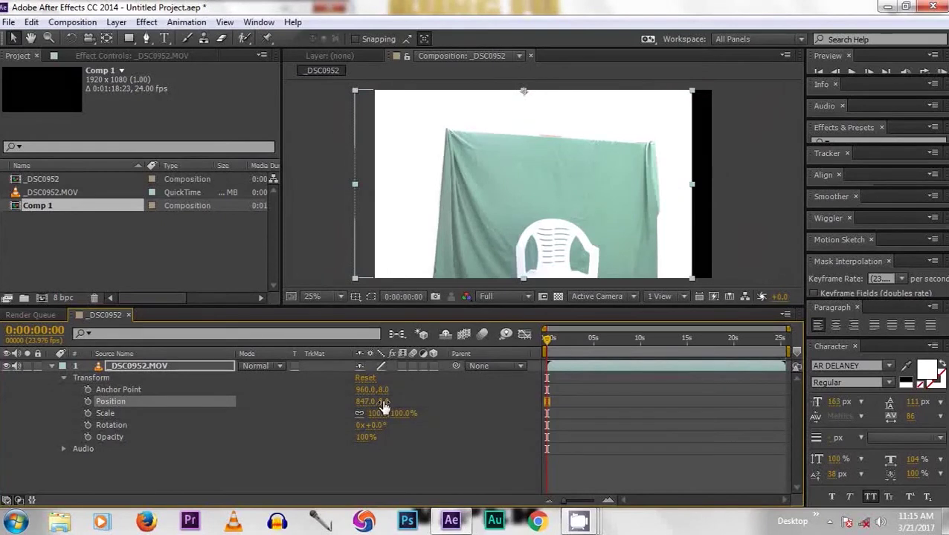
mouse_move(383, 408)
mouse_down()
mouse_move(297, 370)
mouse_move(150, 344)
mouse_up()
mouse_move(414, 347)
mouse_down()
mouse_move(452, 368)
mouse_move(476, 369)
mouse_up()
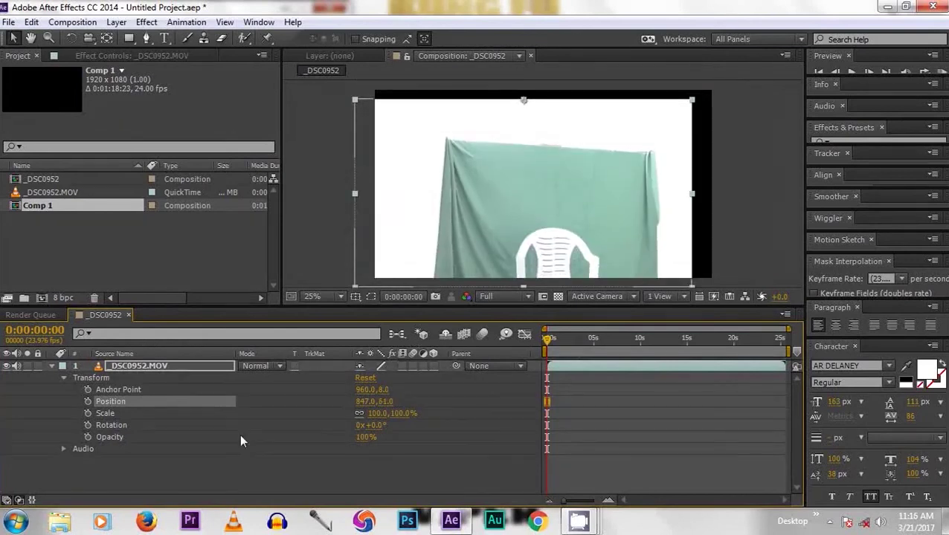
key(ctrl+z)
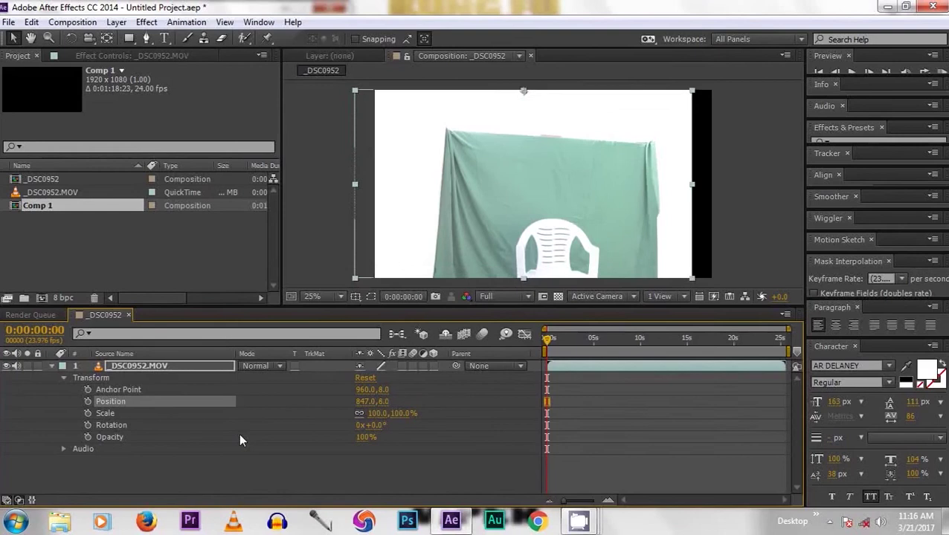
click(111, 415)
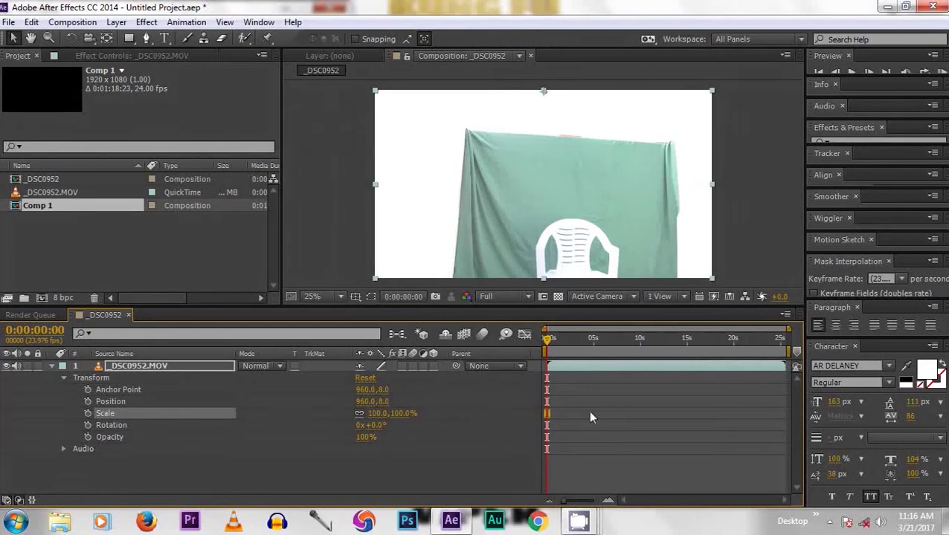
Try Scale values on the footage, enlarging it to 159% and then reducing it to 113%
click(376, 414)
click(360, 414)
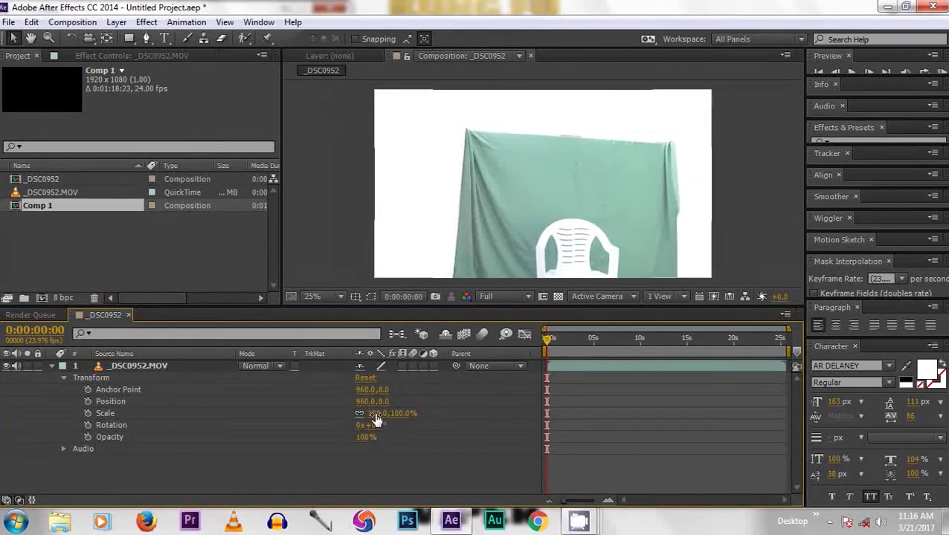
drag(375, 421, 425, 418)
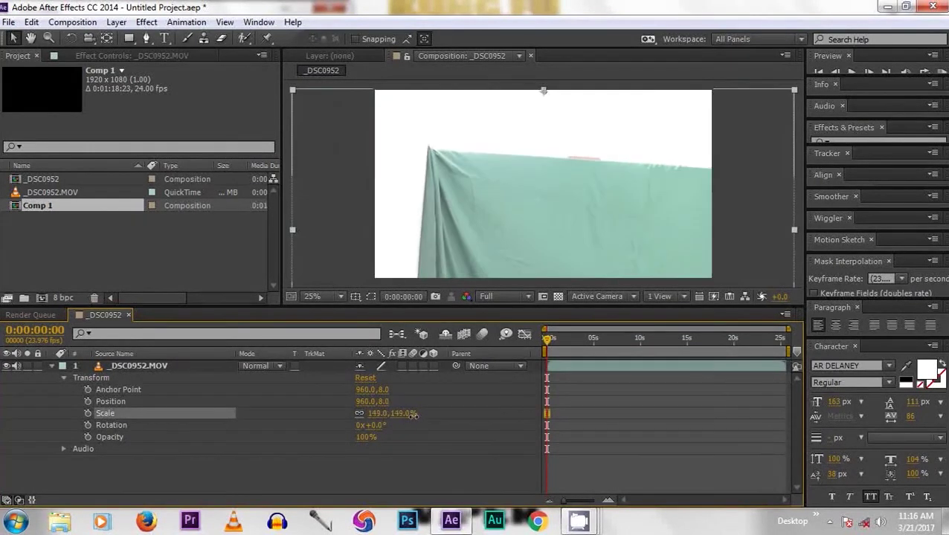
drag(424, 417, 390, 415)
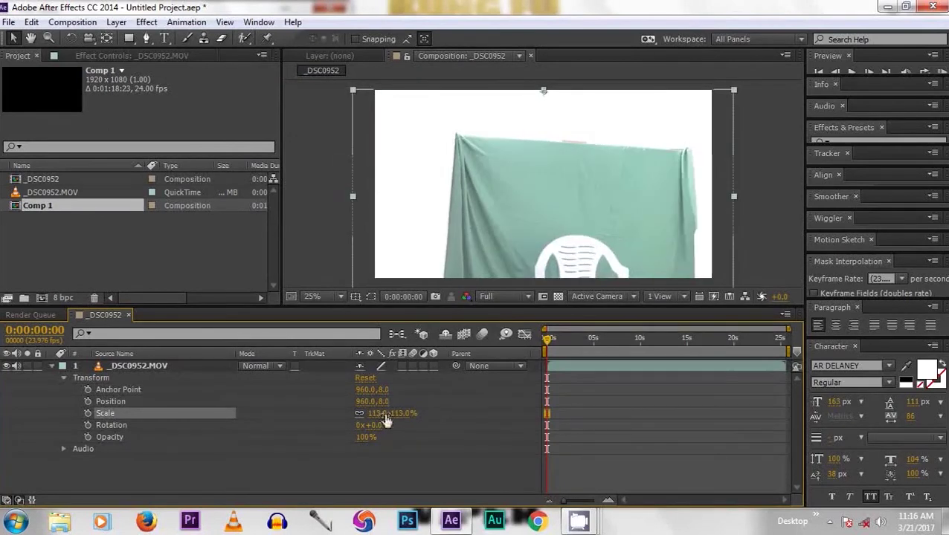
Shift the anchor slightly, scale to 165%, then undo, putting Scale back at 100%
click(387, 364)
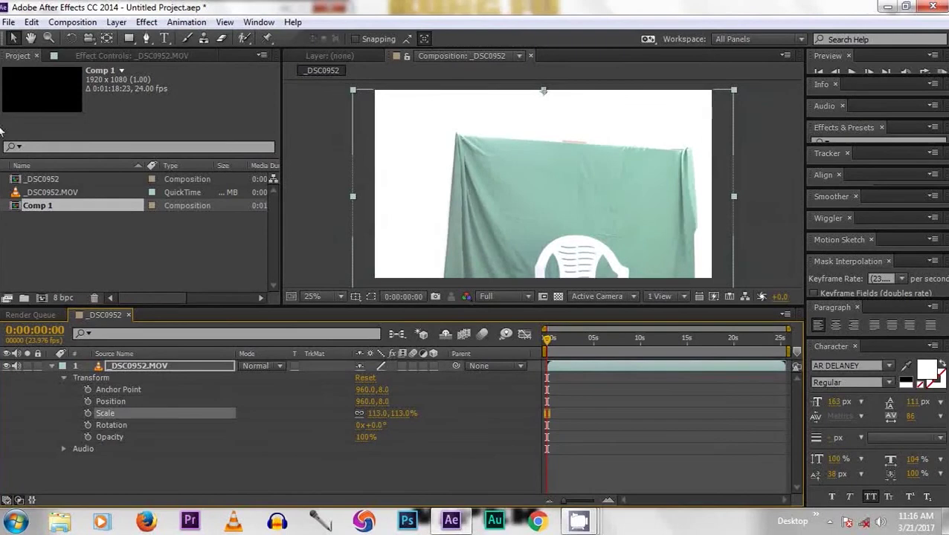
click(106, 38)
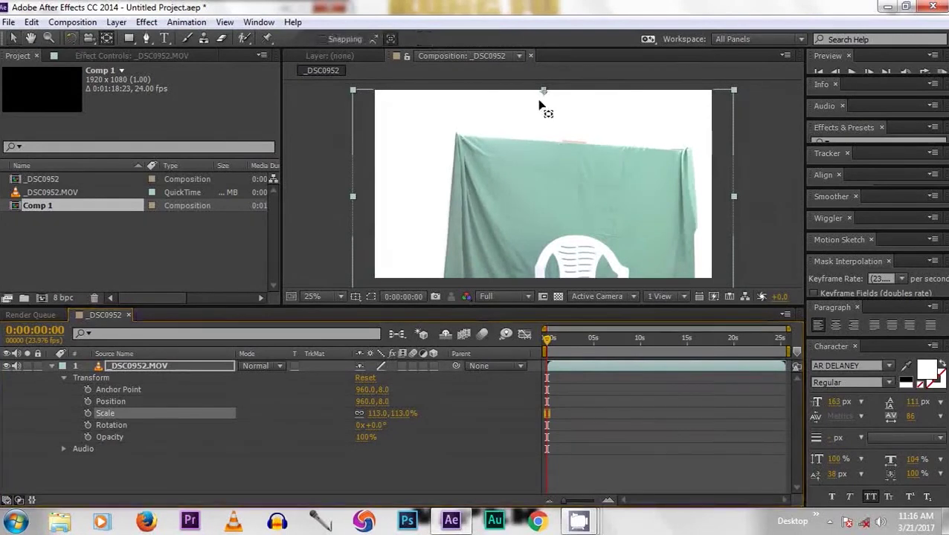
drag(545, 209, 546, 206)
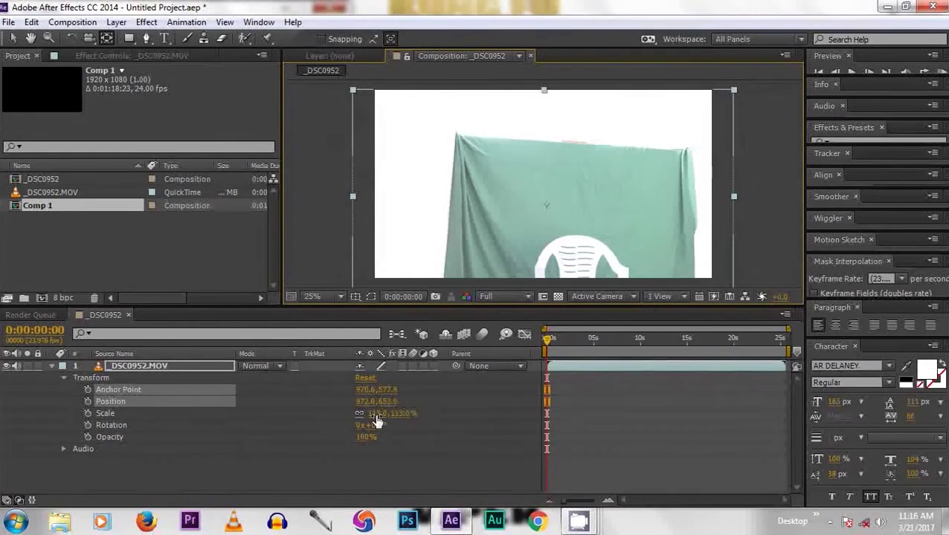
mouse_move(373, 413)
mouse_down()
mouse_move(445, 412)
mouse_move(354, 406)
mouse_up()
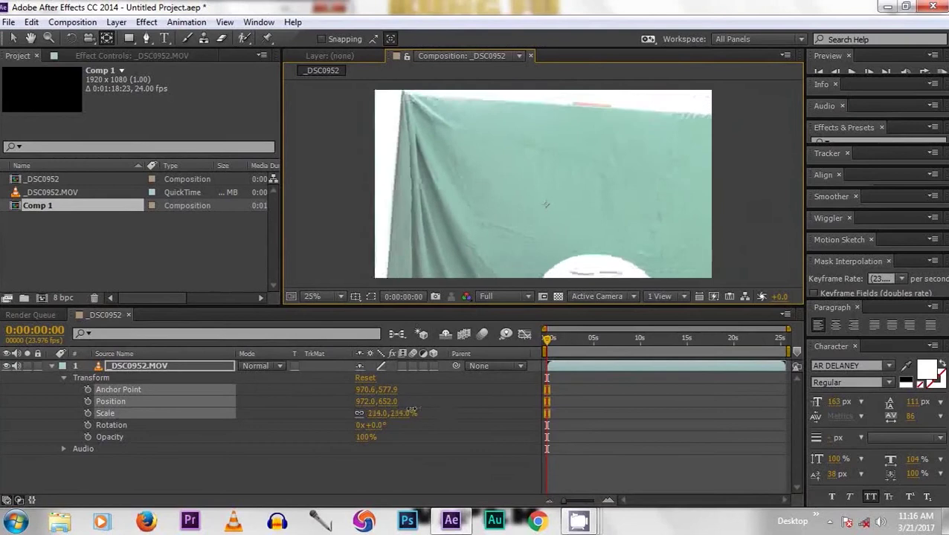
click(402, 416)
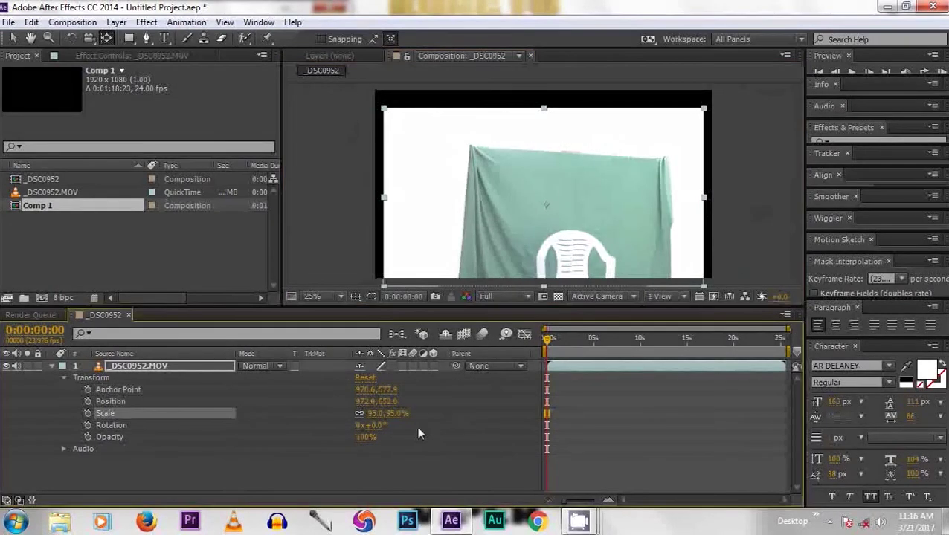
click(157, 454)
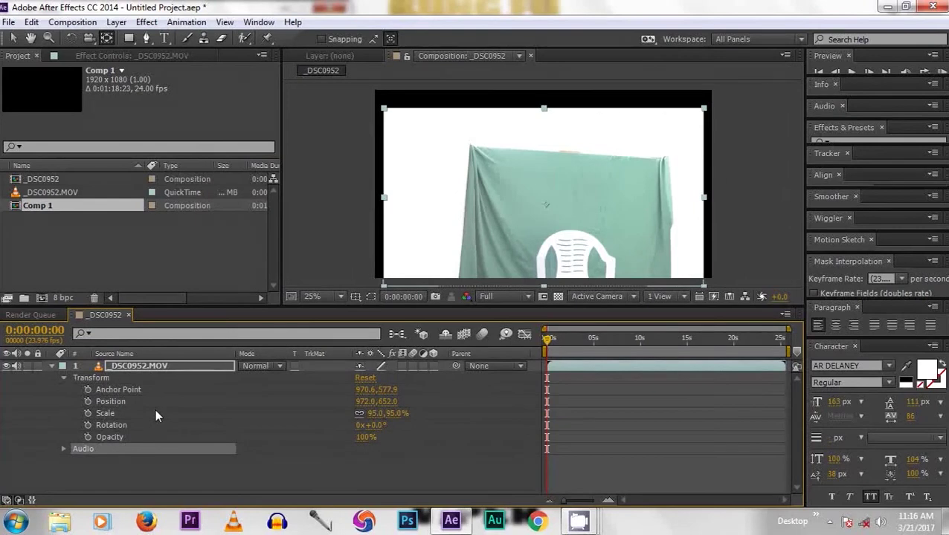
key(ctrl+z)
key(ctrl+z)
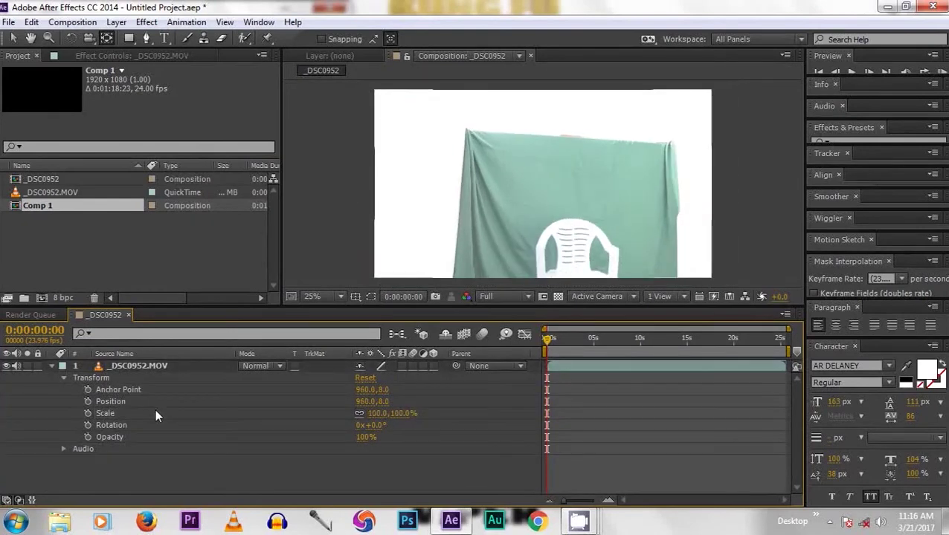
Test a 42° rotation, then centre the anchor point at 980.0, 552.0 with Pan Behind
click(121, 425)
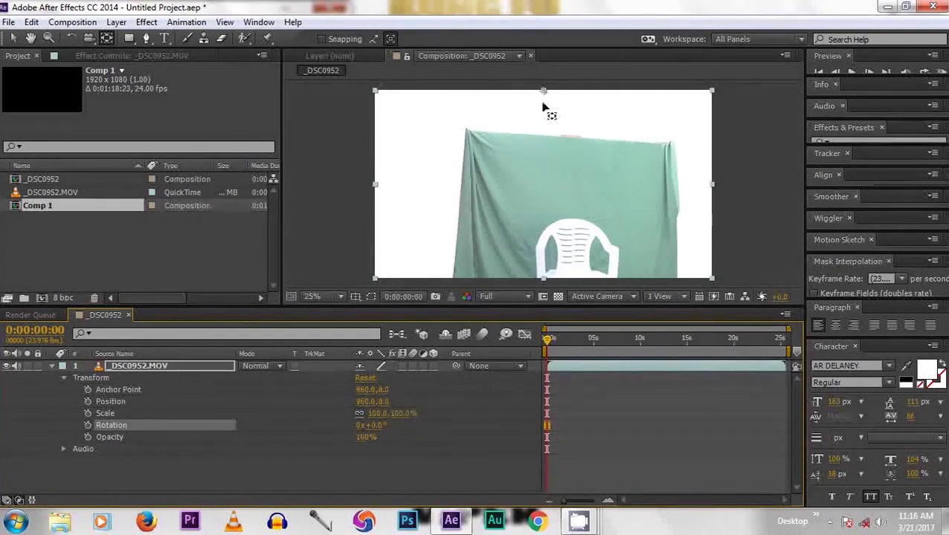
mouse_move(377, 429)
mouse_down()
mouse_move(407, 425)
mouse_move(372, 426)
mouse_up()
click(107, 39)
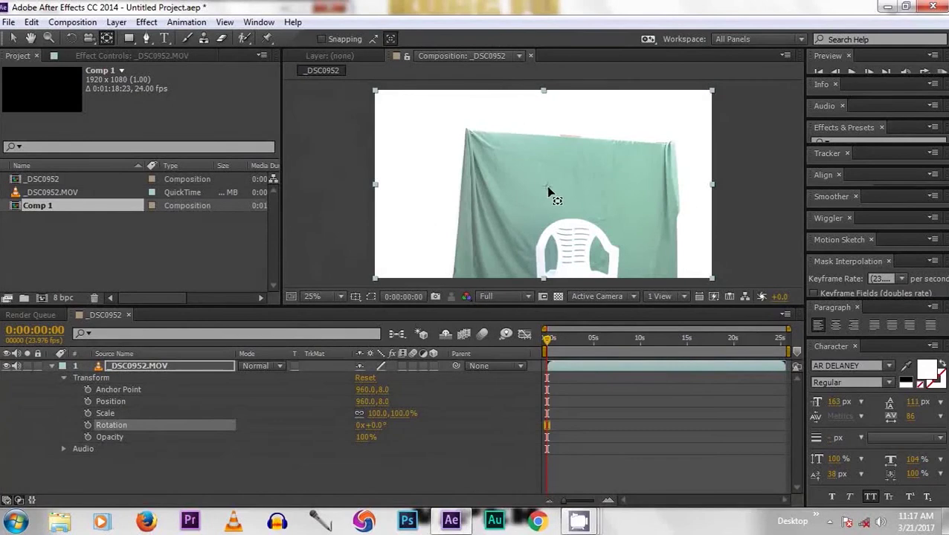
drag(548, 191, 549, 192)
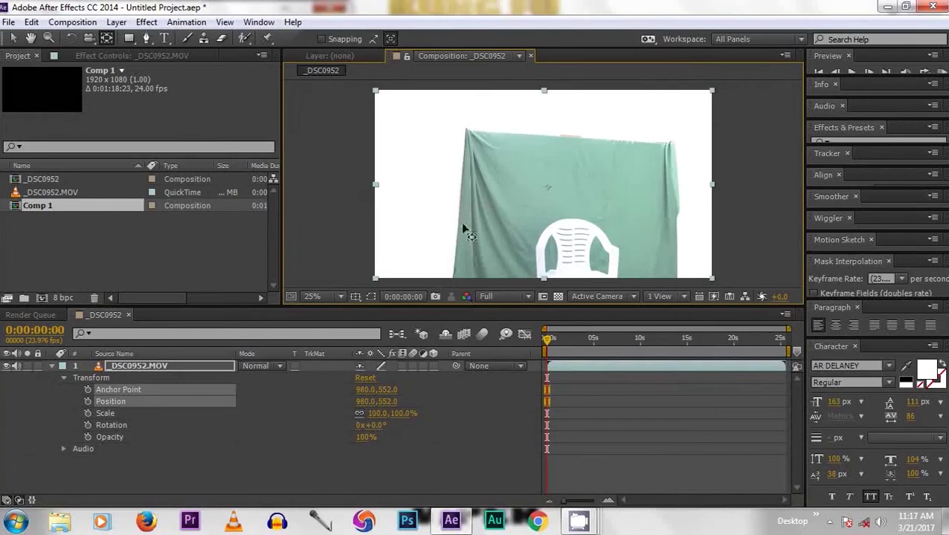
Rotate the footage around its centred anchor, undo back to 0°, and select Opacity
click(110, 425)
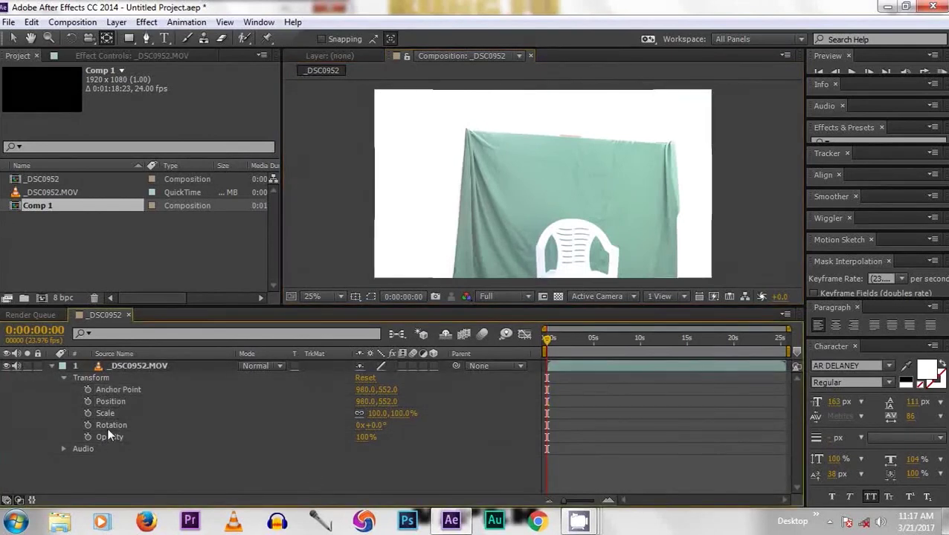
mouse_move(376, 426)
mouse_down()
mouse_move(524, 415)
mouse_move(409, 427)
mouse_up()
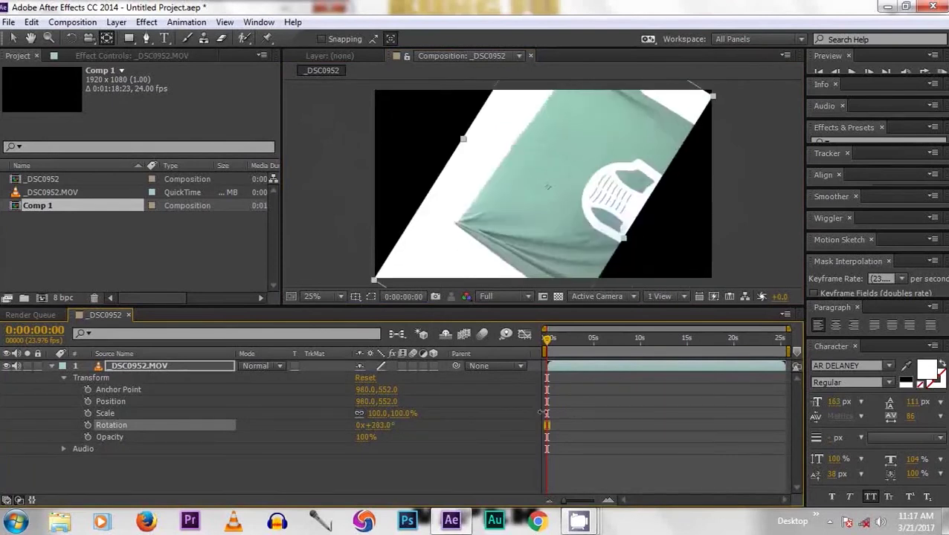
key(ctrl+z)
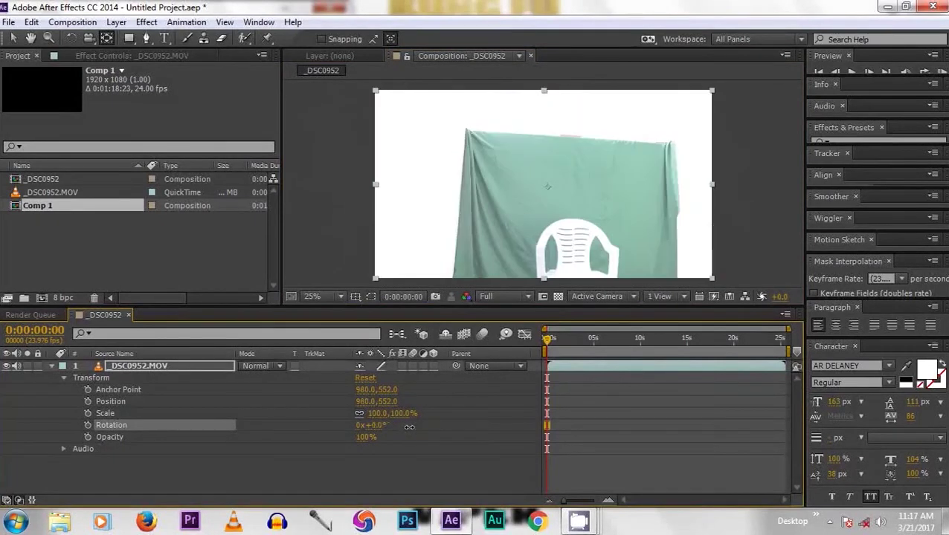
click(105, 441)
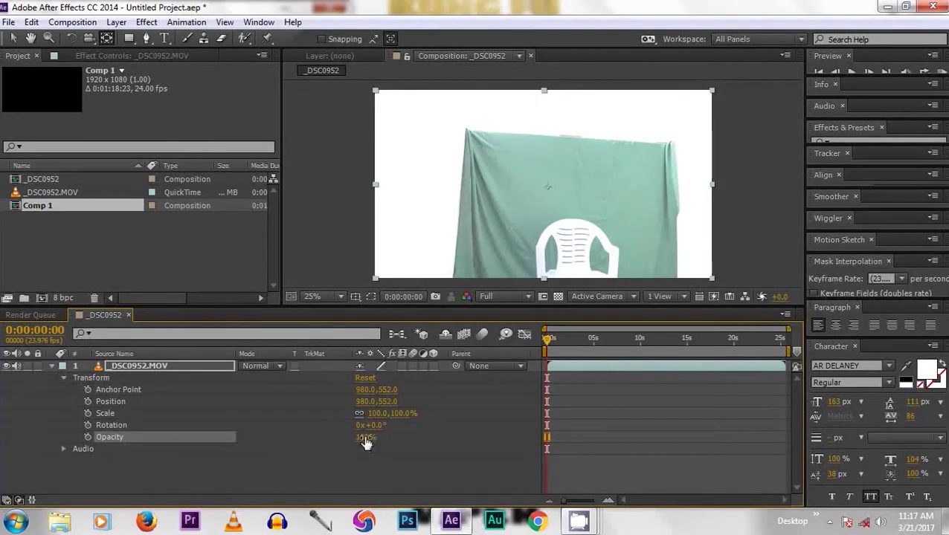
drag(366, 441, 320, 437)
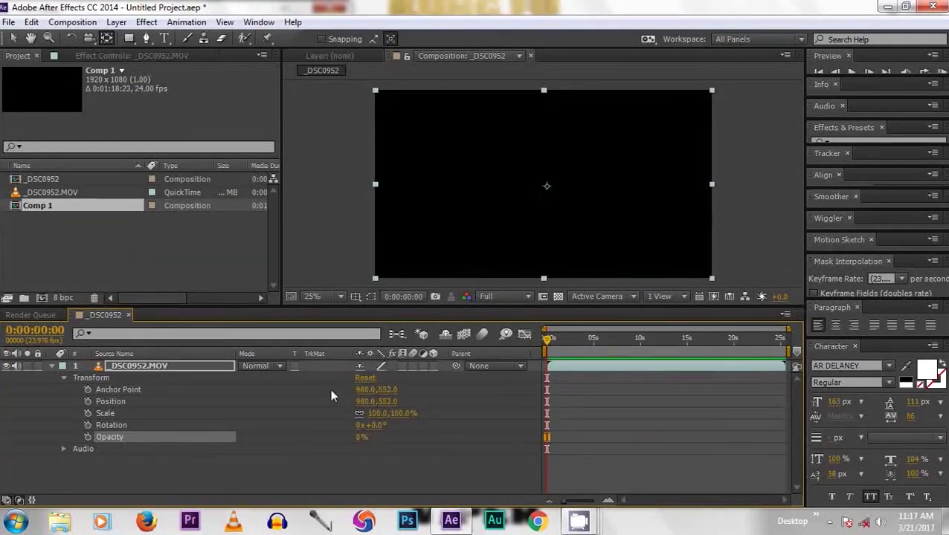
click(362, 438)
text(100)
key(Return)
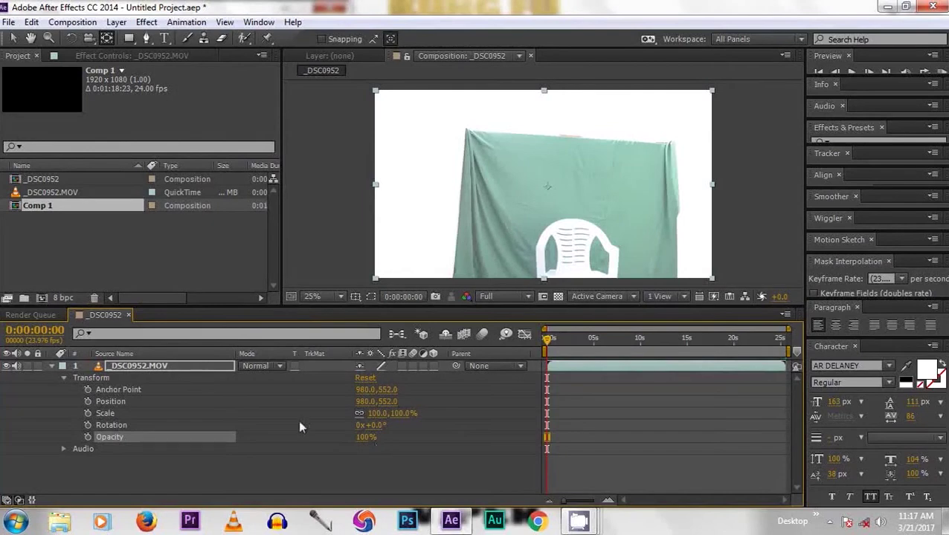
click(126, 414)
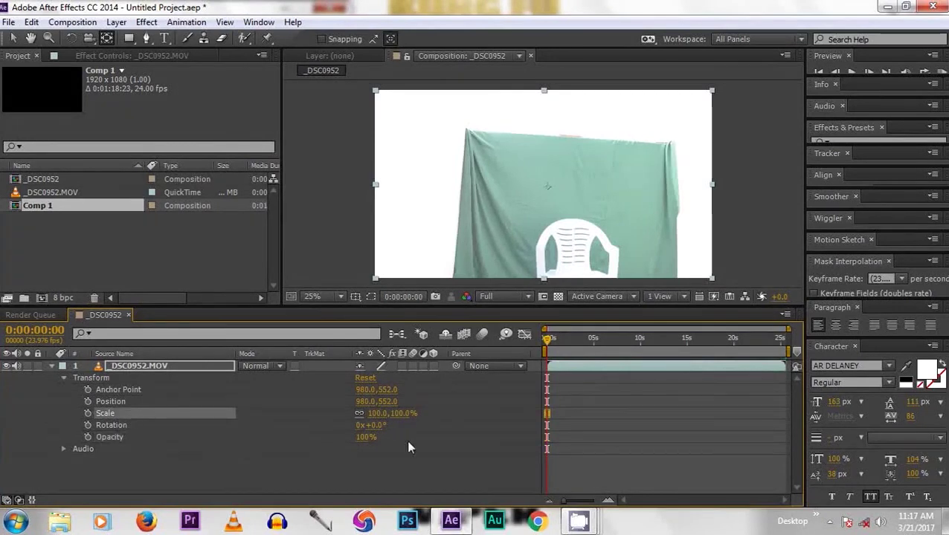
Unlink Scale width from height and try a horizontal stretch to about 150%, then undo it
click(359, 413)
mouse_move(375, 420)
mouse_down()
mouse_move(408, 415)
mouse_move(407, 423)
mouse_up()
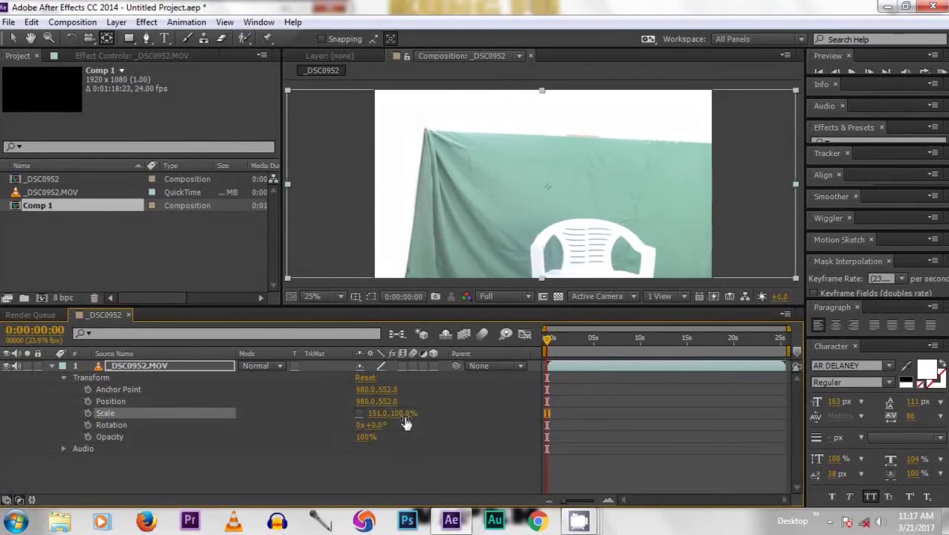
key(ctrl+z)
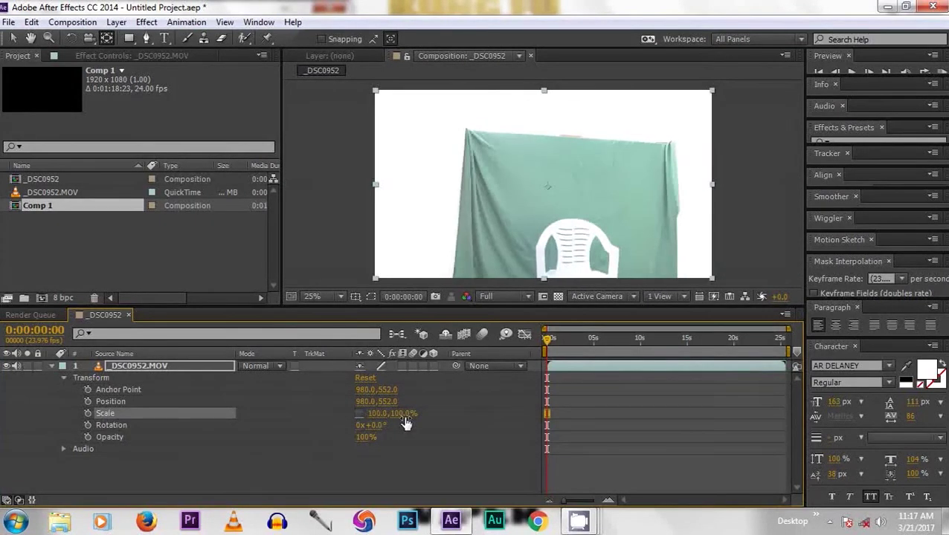
Test a vertical stretch, deselect the layer, and return to the Selection tool (V)
drag(405, 415, 442, 413)
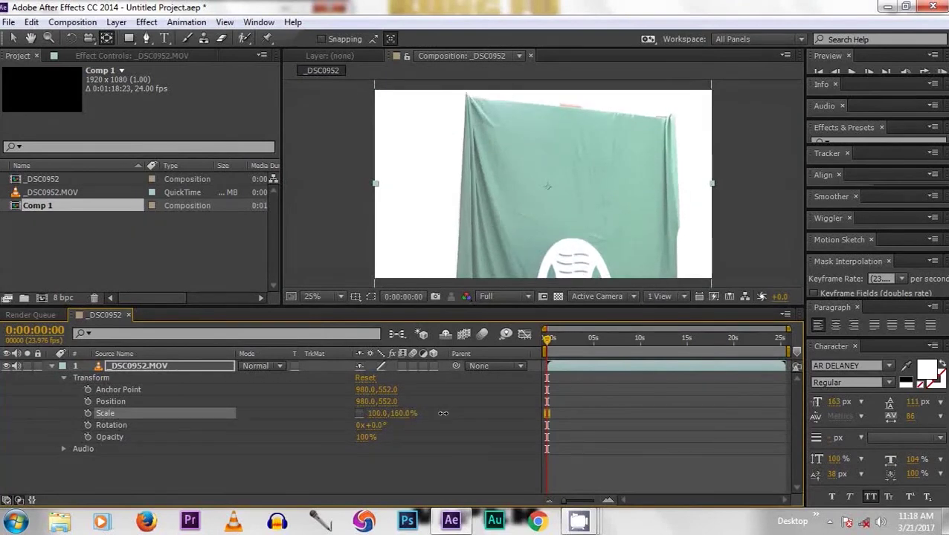
click(206, 456)
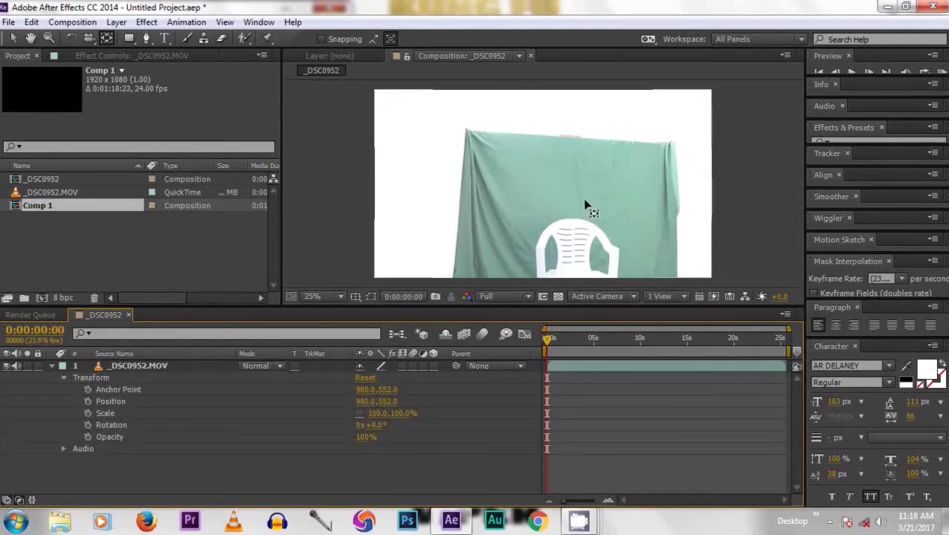
key(v)
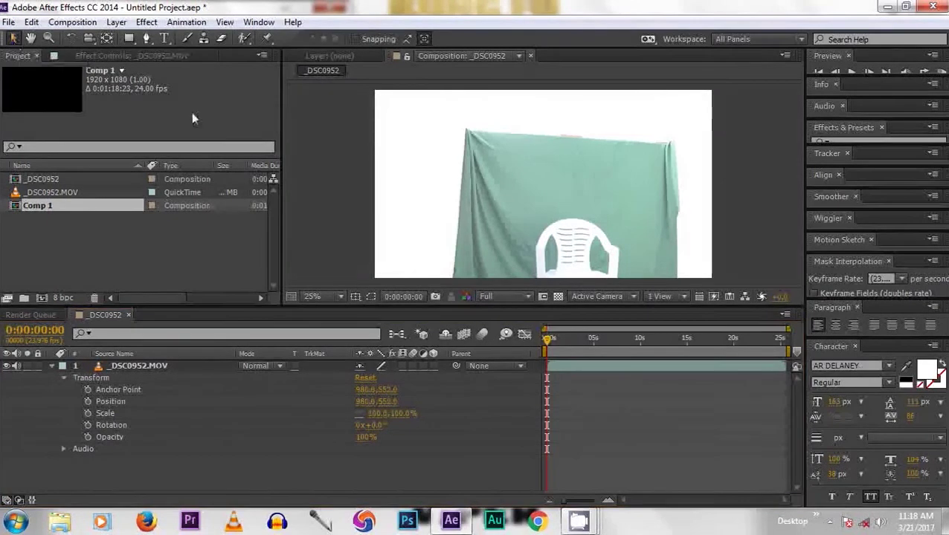
Select the _DSC0952.MOV layer and set a first Position keyframe of 980.0,552.0 at 0:00:00:00
click(102, 400)
click(87, 401)
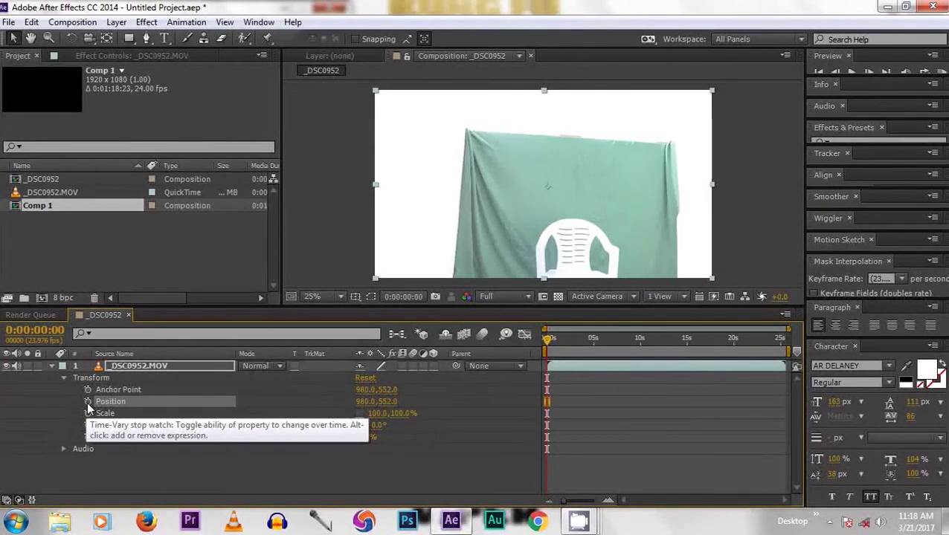
click(88, 402)
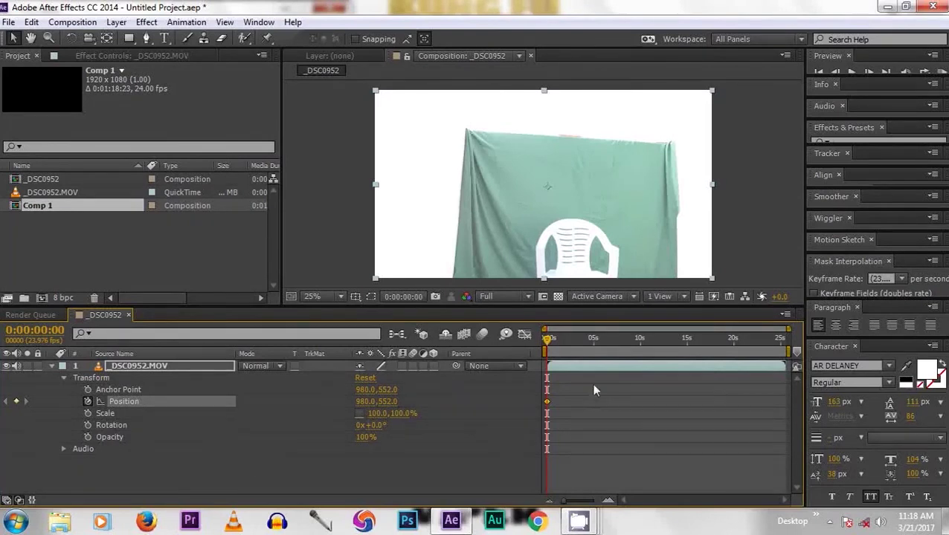
click(549, 339)
Add a second Position keyframe at 0:00:04:16 moving the footage right to 1592.0,552.0
click(548, 340)
drag(547, 340, 552, 339)
drag(552, 337, 546, 340)
drag(547, 344, 591, 339)
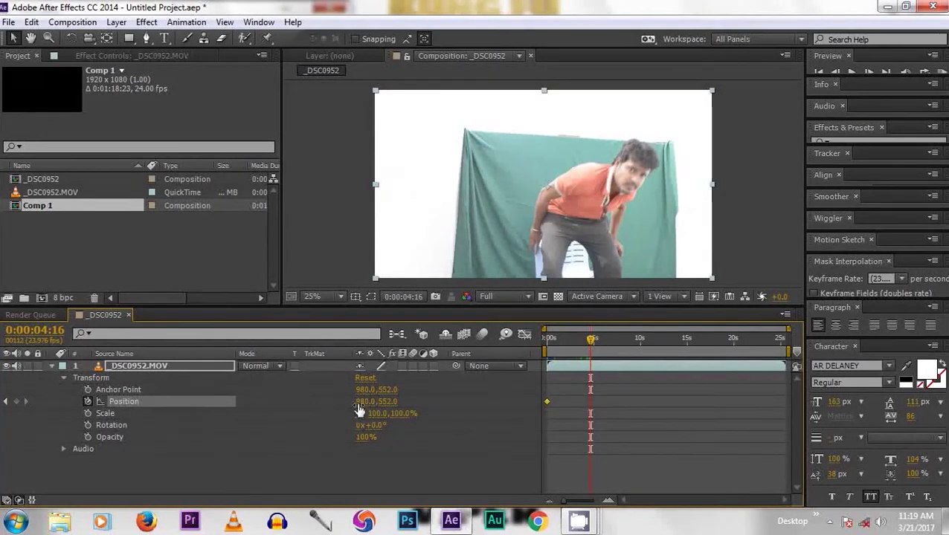
drag(363, 401, 734, 348)
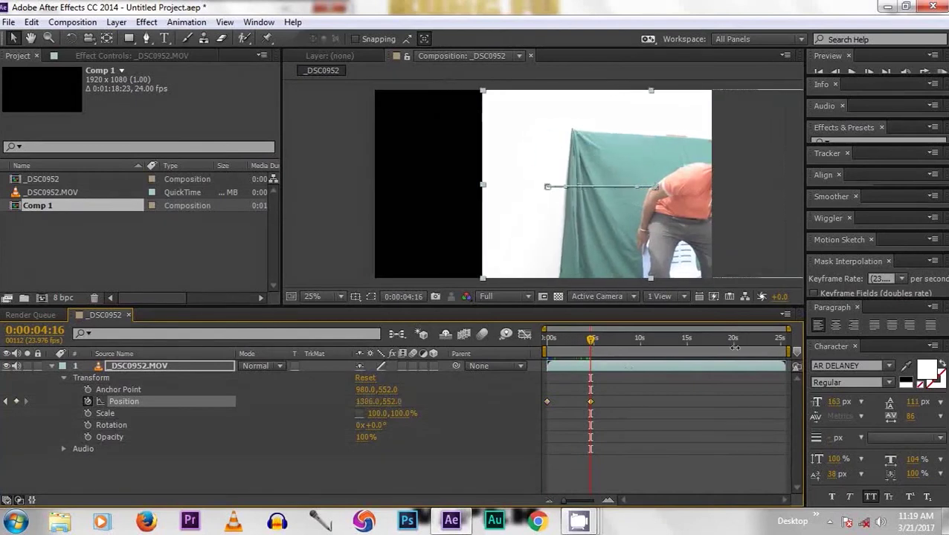
click(308, 472)
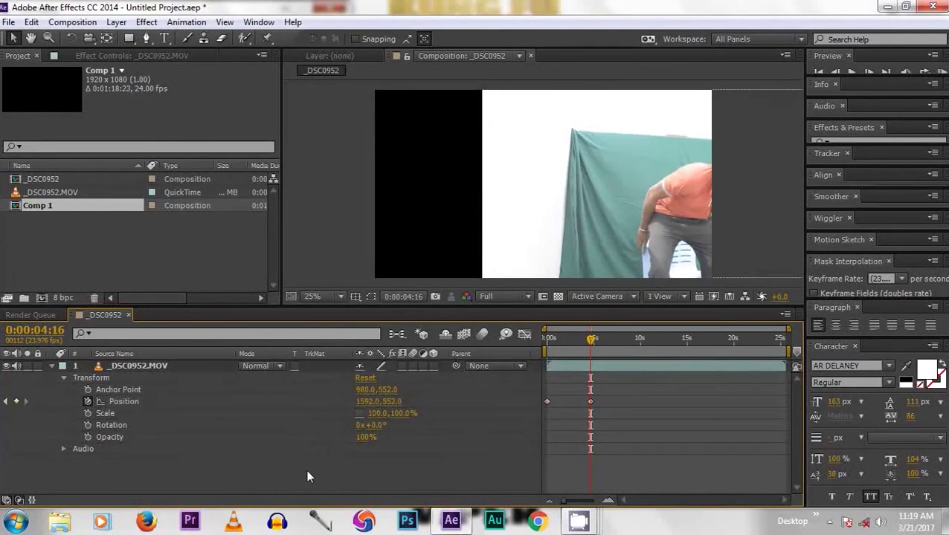
drag(595, 344, 544, 340)
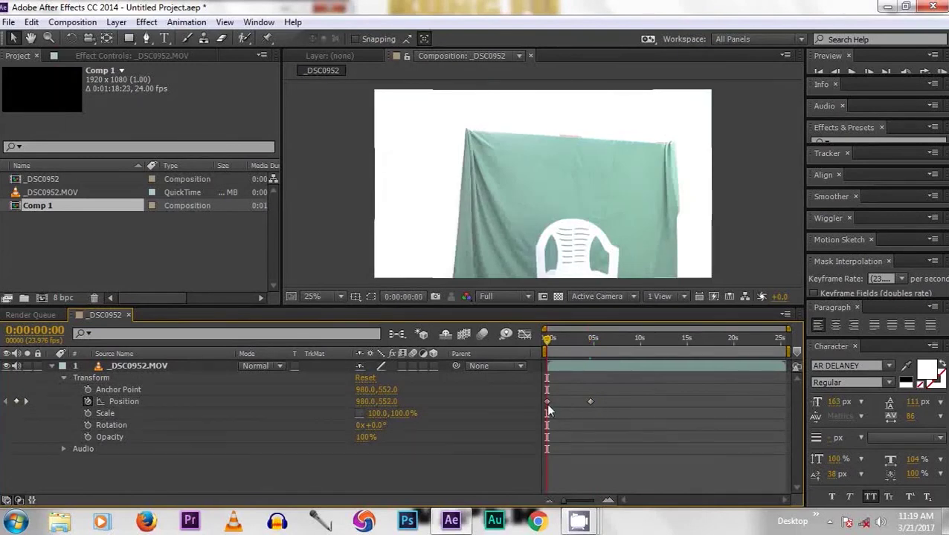
Preview the footage sliding right to 1592.0,552.0, then stop playback
mouse_move(548, 406)
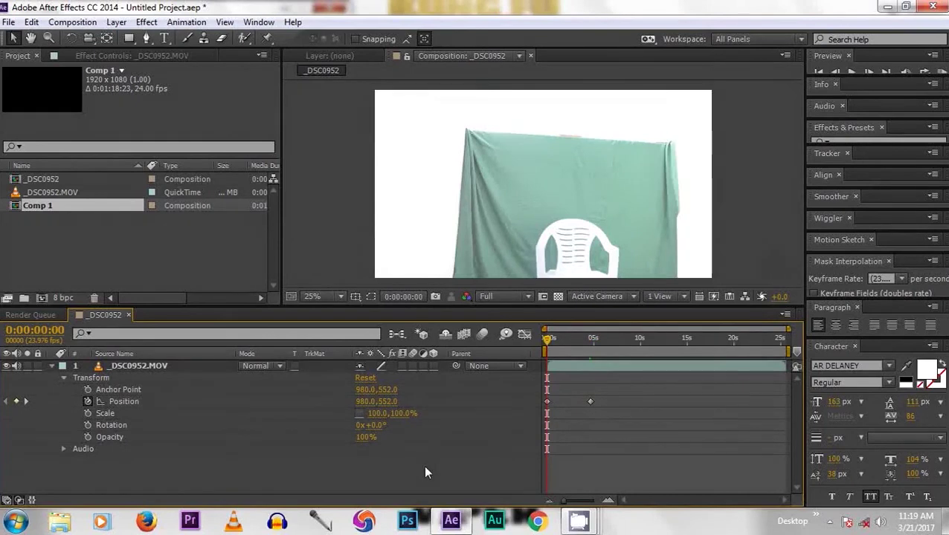
key(space)
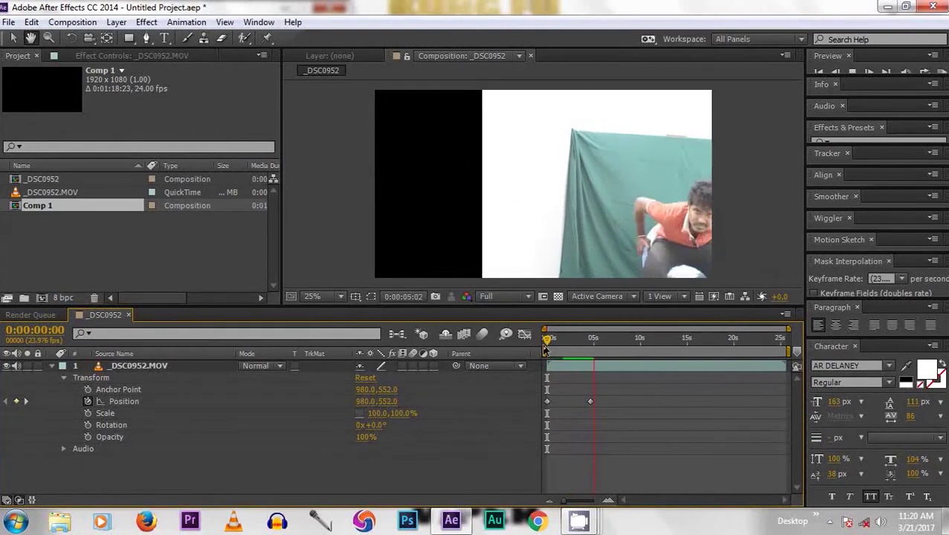
key(space)
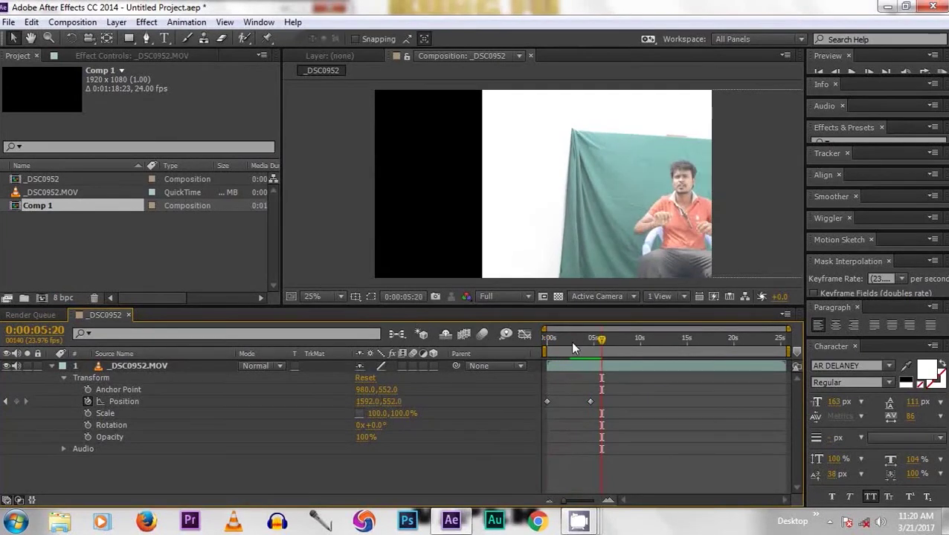
Delete the Position keyframes from frame 0, leaving the footage static at 980.0,552.0
key(Home)
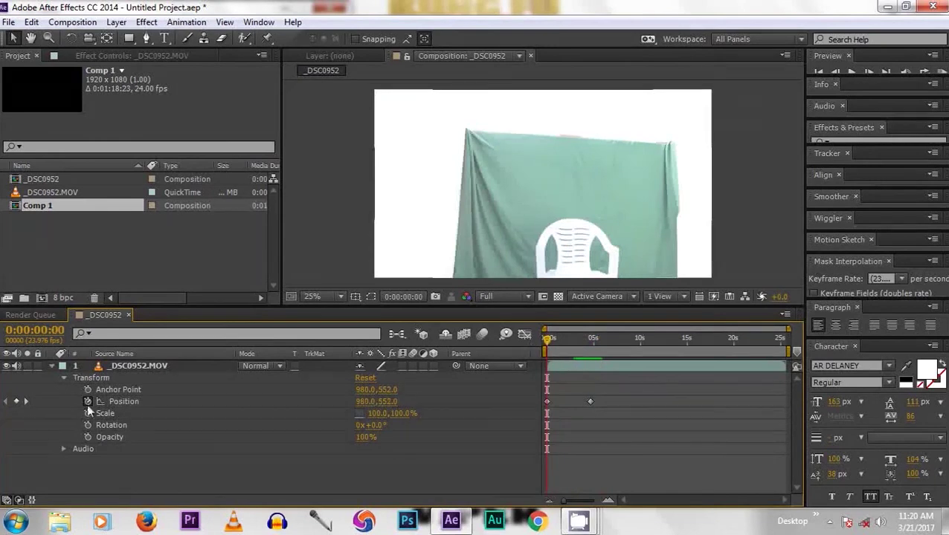
click(87, 401)
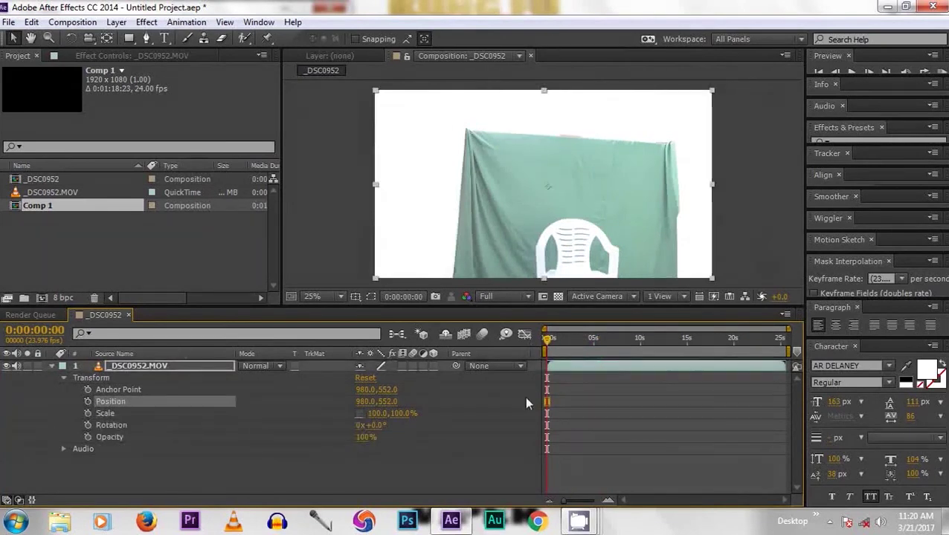
drag(552, 339, 545, 337)
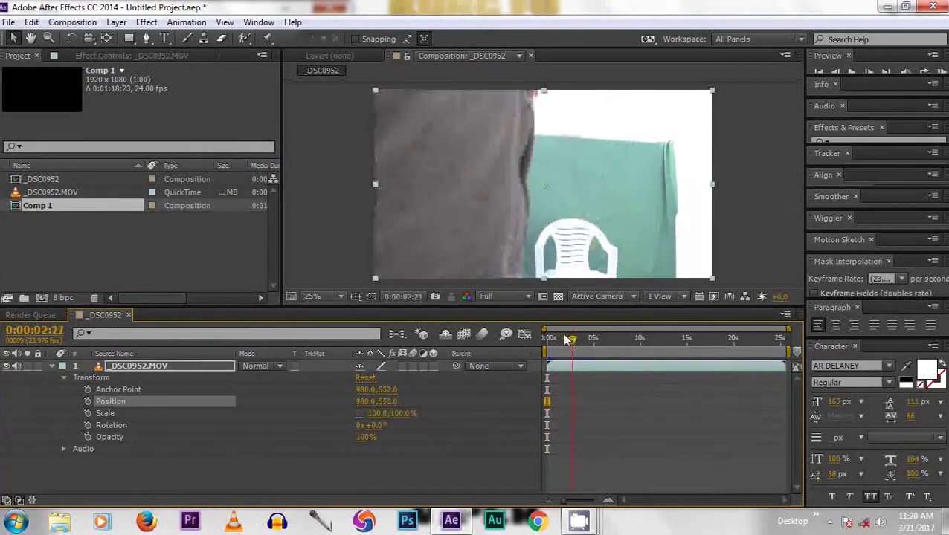
click(105, 414)
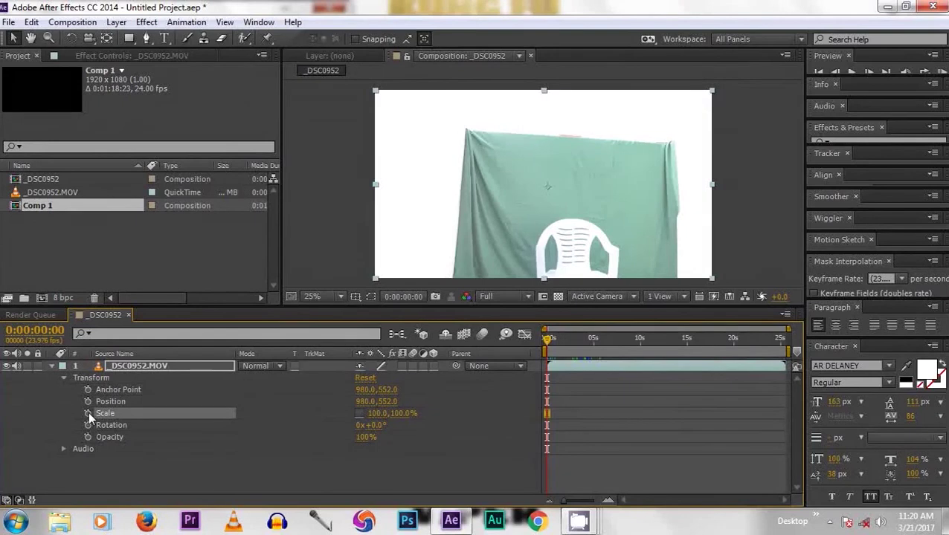
Animate Scale from 100% at the start to 123% around 4 seconds and preview it
click(88, 415)
drag(548, 340, 590, 342)
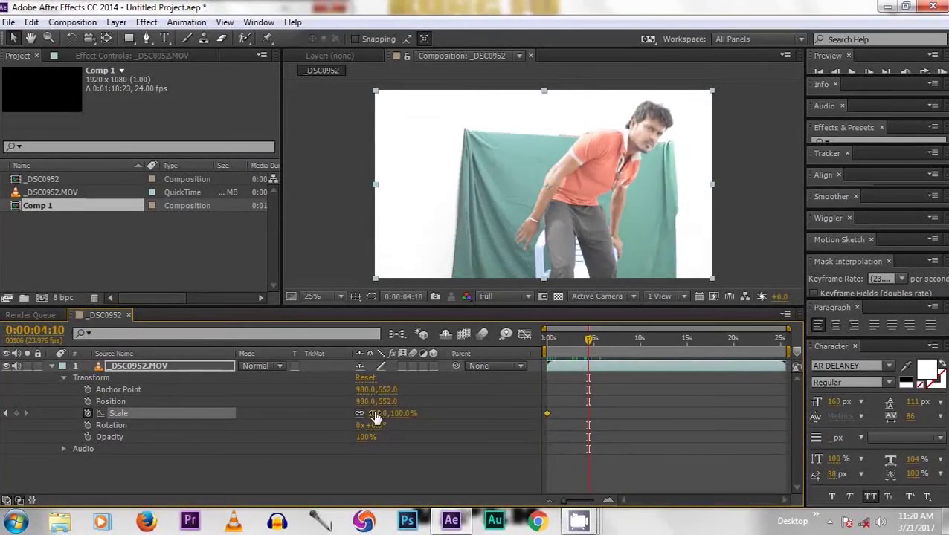
drag(376, 418, 392, 417)
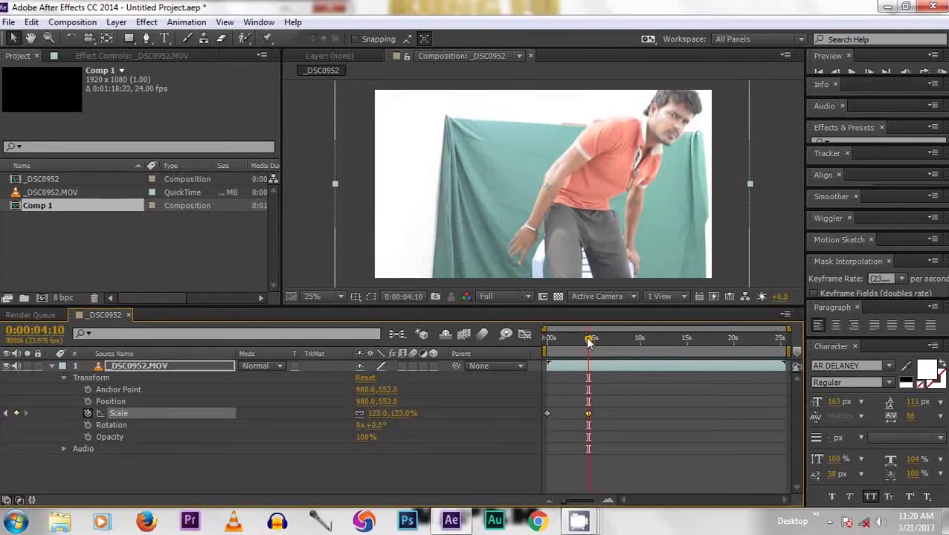
key(Home)
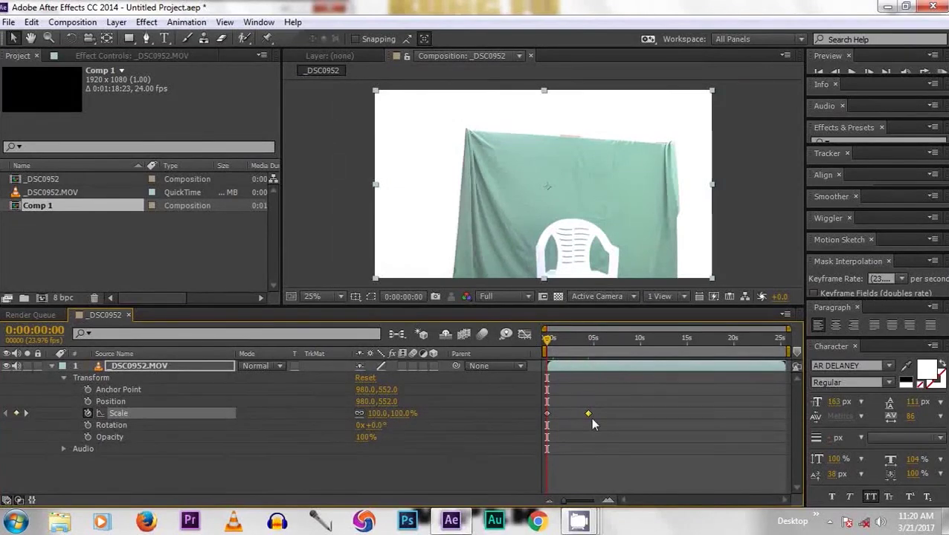
mouse_move(586, 419)
key(space)
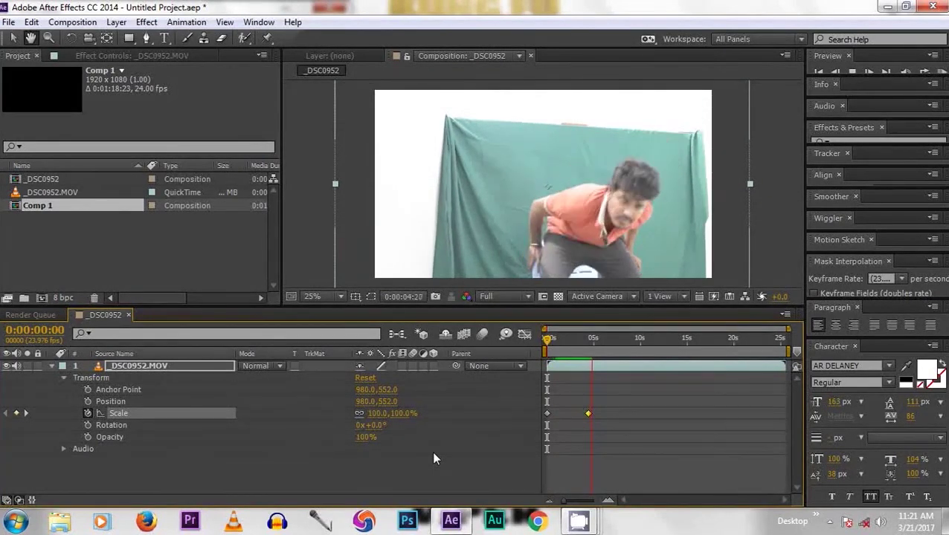
key(space)
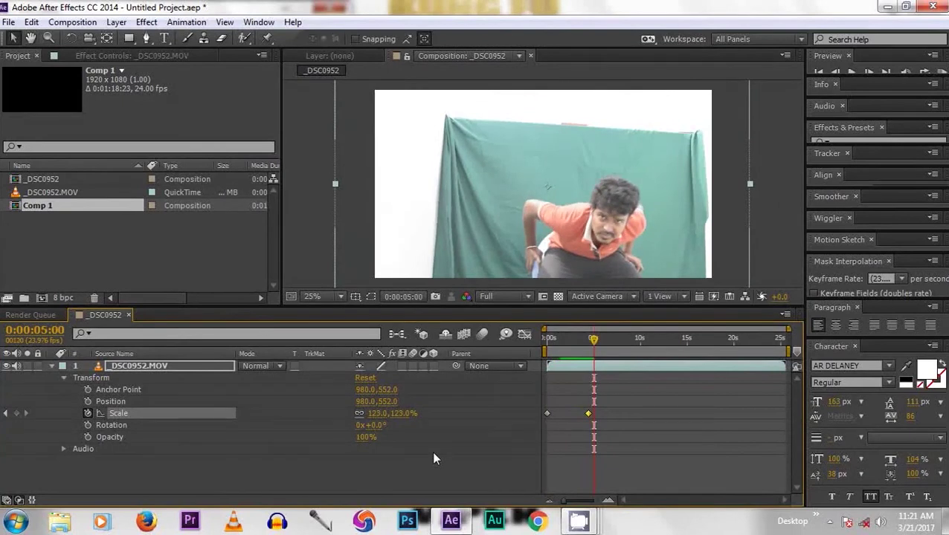
Remove the Scale keyframes and set a first Rotation keyframe of 0x+0.0° at 0:00:00:00
drag(595, 348, 550, 342)
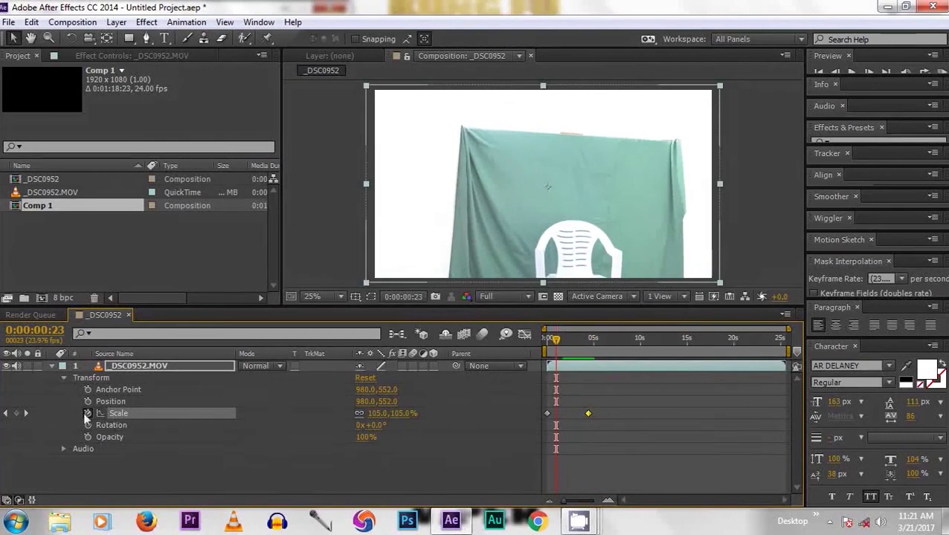
key(Page_Up)
click(545, 340)
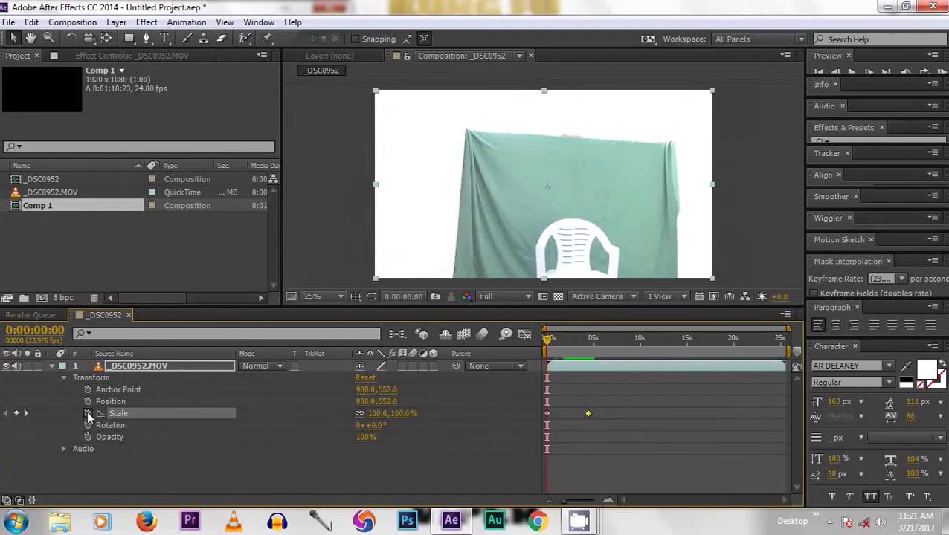
click(87, 413)
click(87, 424)
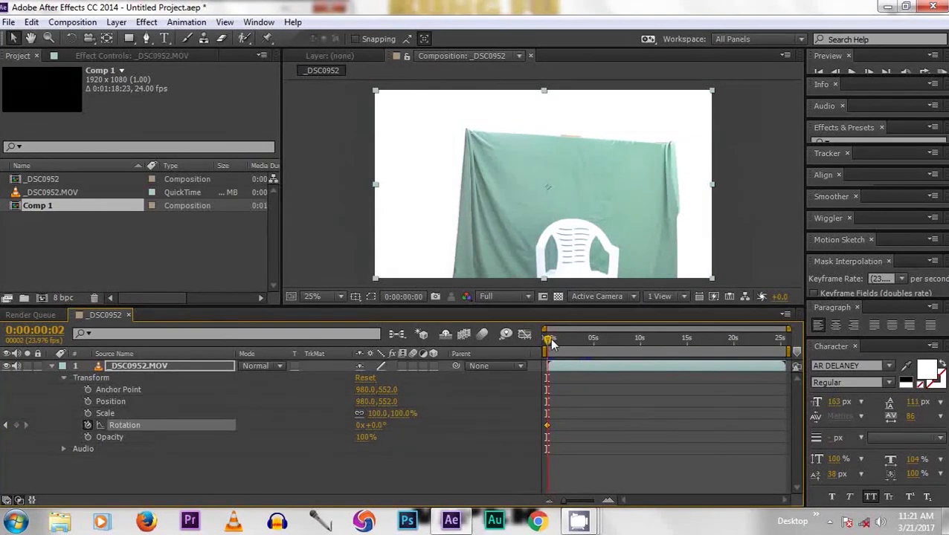
Set a Rotation keyframe of 10x+0.0° at about 0:00:04:21
drag(548, 339, 592, 336)
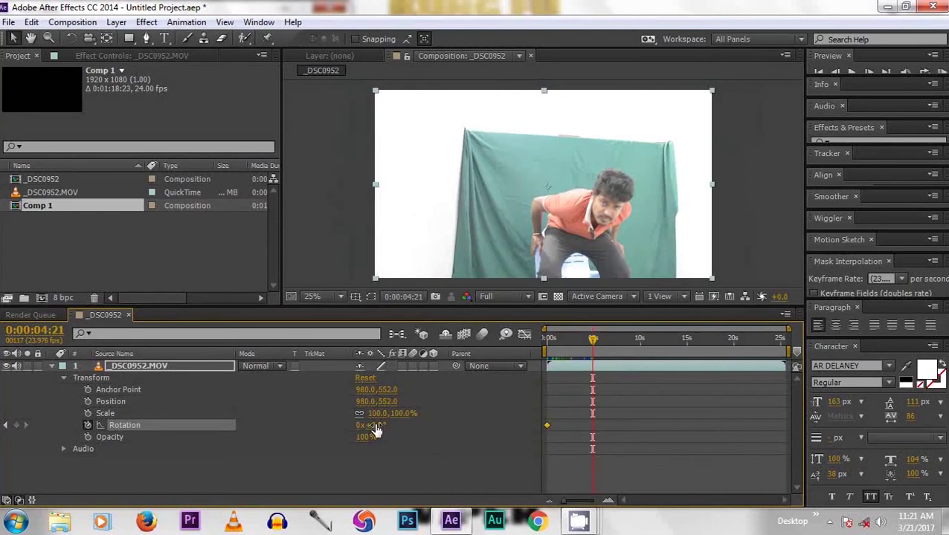
mouse_move(376, 430)
mouse_down()
mouse_move(650, 420)
mouse_move(642, 425)
mouse_up()
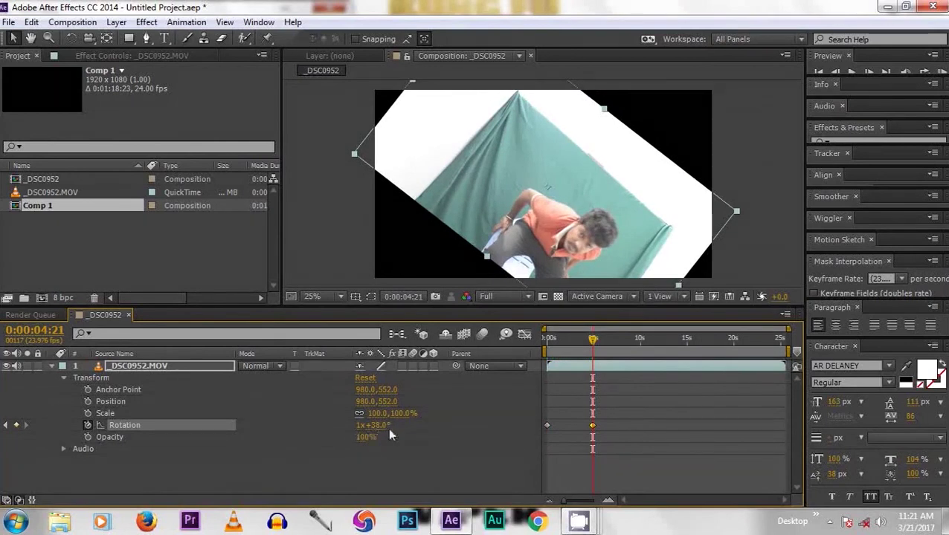
click(377, 427)
text(0)
key(Return)
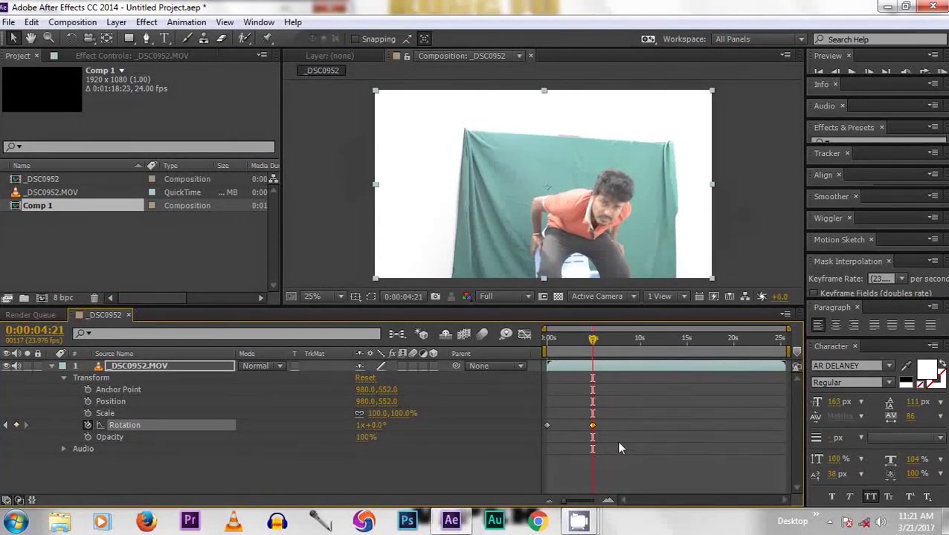
click(359, 426)
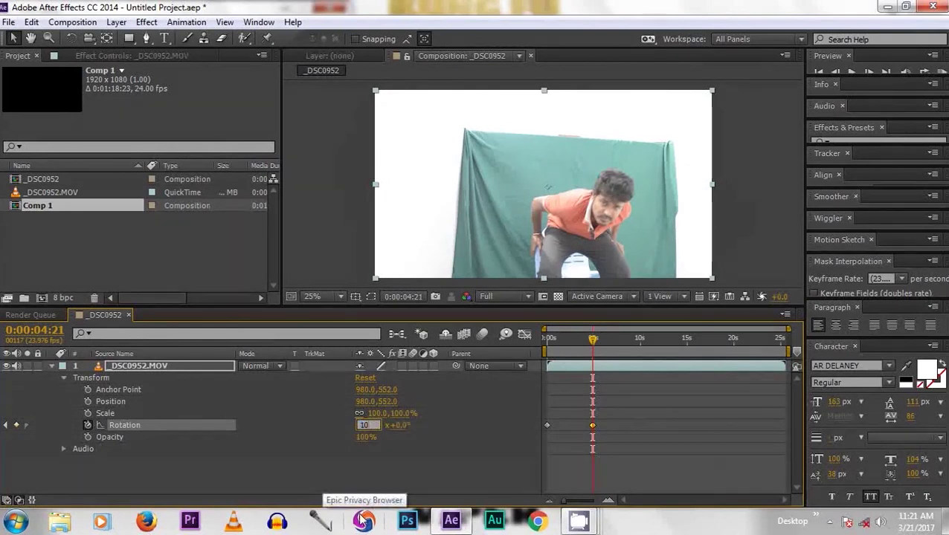
click(359, 484)
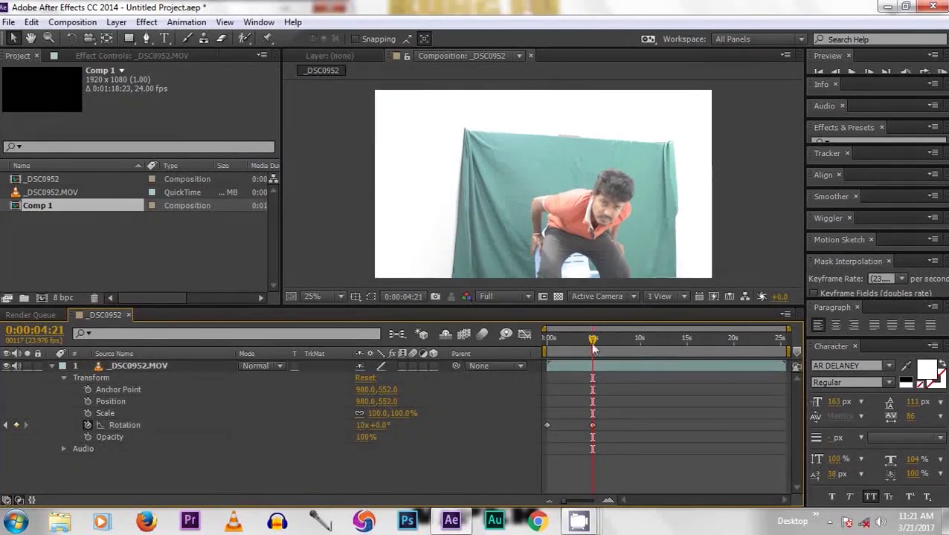
Preview the spin from the start, then delete the Rotation keyframes, leaving 0x+0.0°
drag(593, 343, 548, 339)
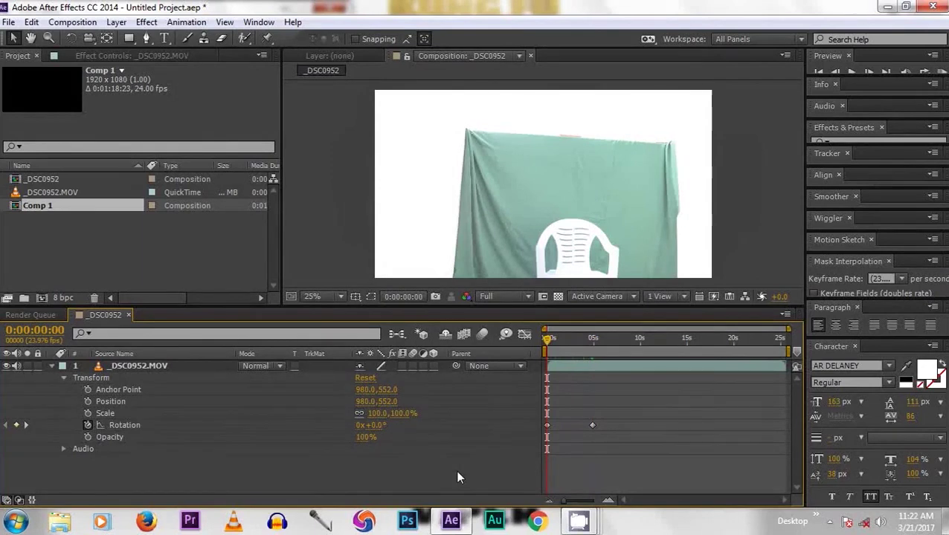
key(space)
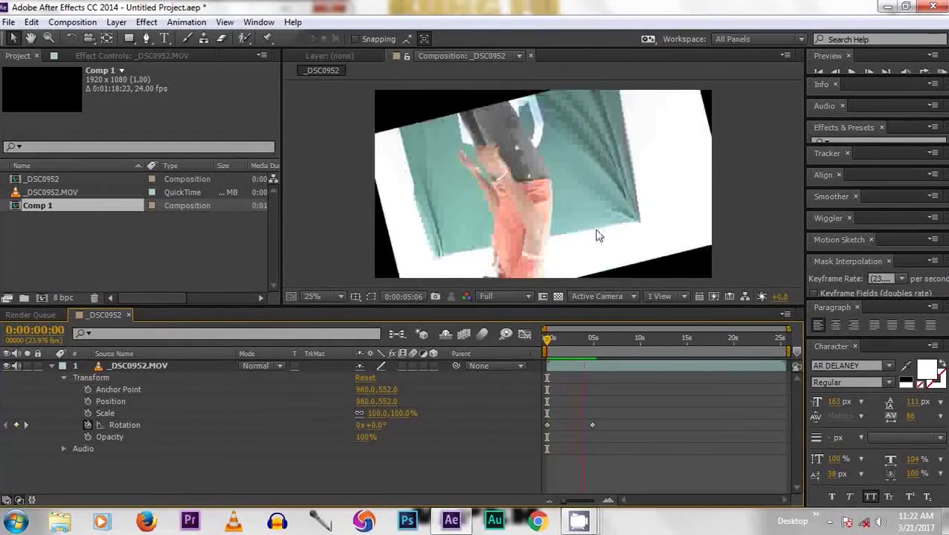
key(space)
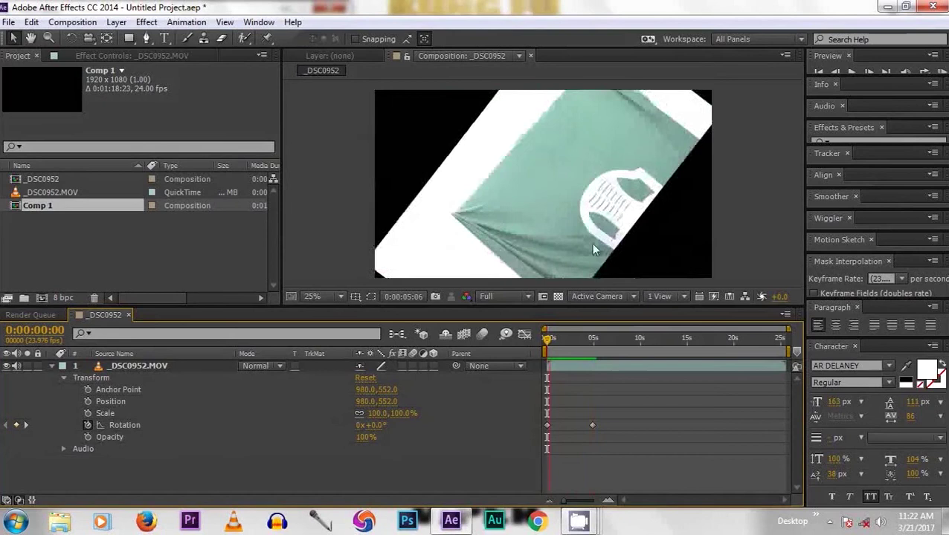
click(547, 340)
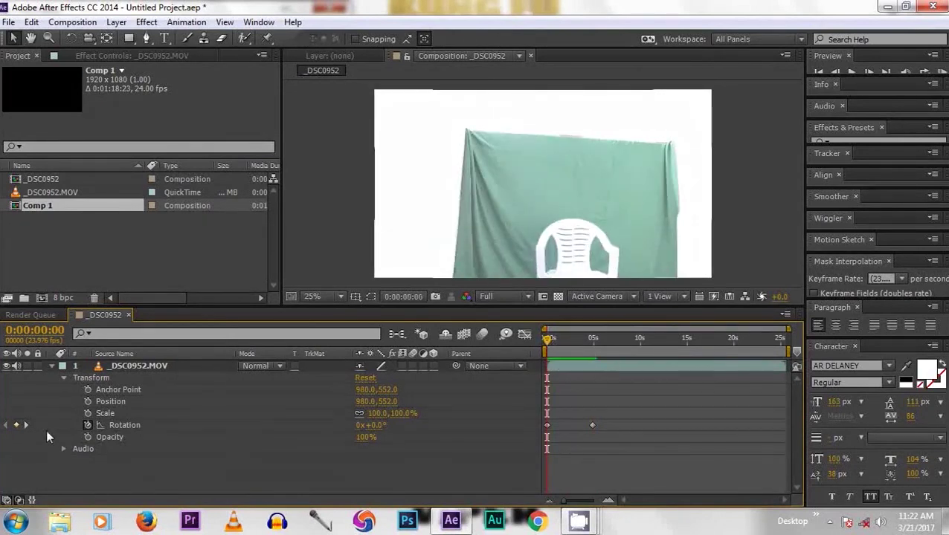
click(88, 426)
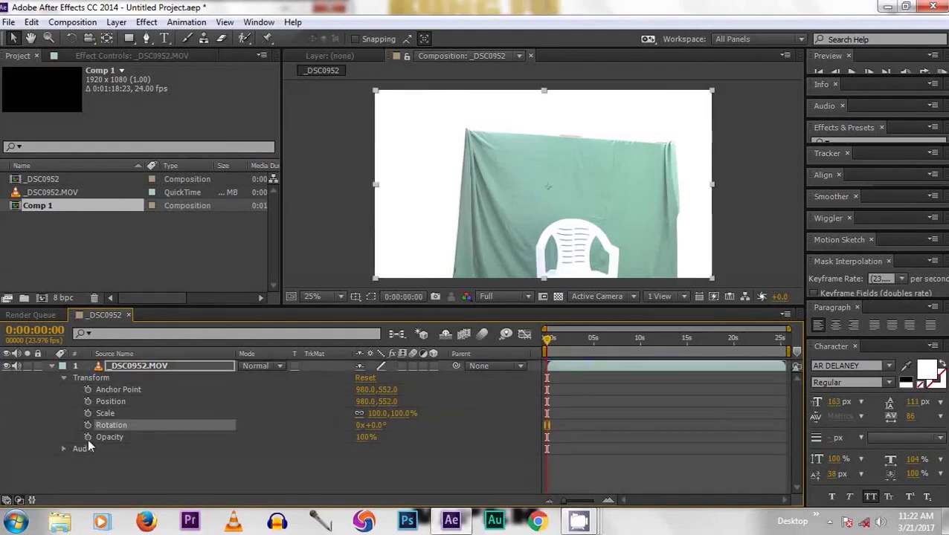
Keyframe Opacity to fade the footage out from 100% by about 0:00:03:04
click(88, 437)
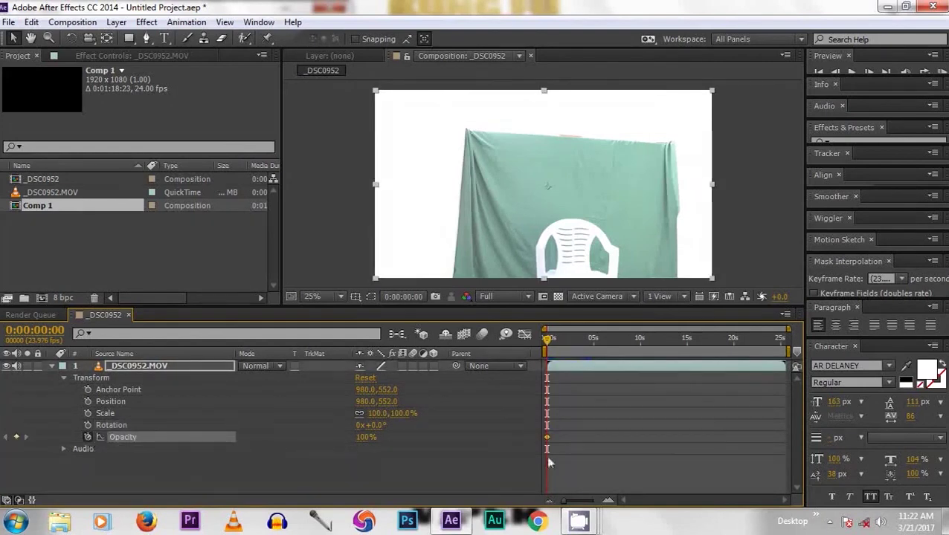
drag(550, 343, 576, 339)
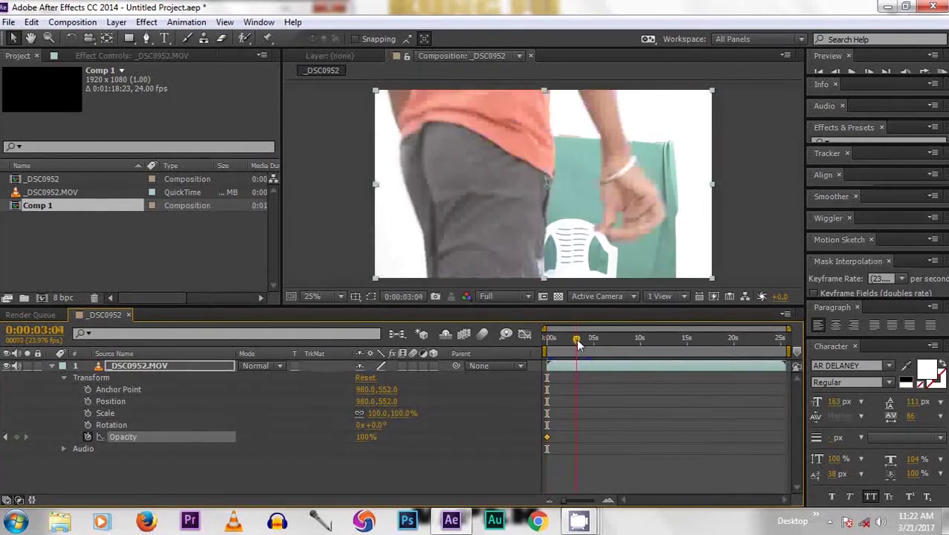
drag(364, 440, 288, 437)
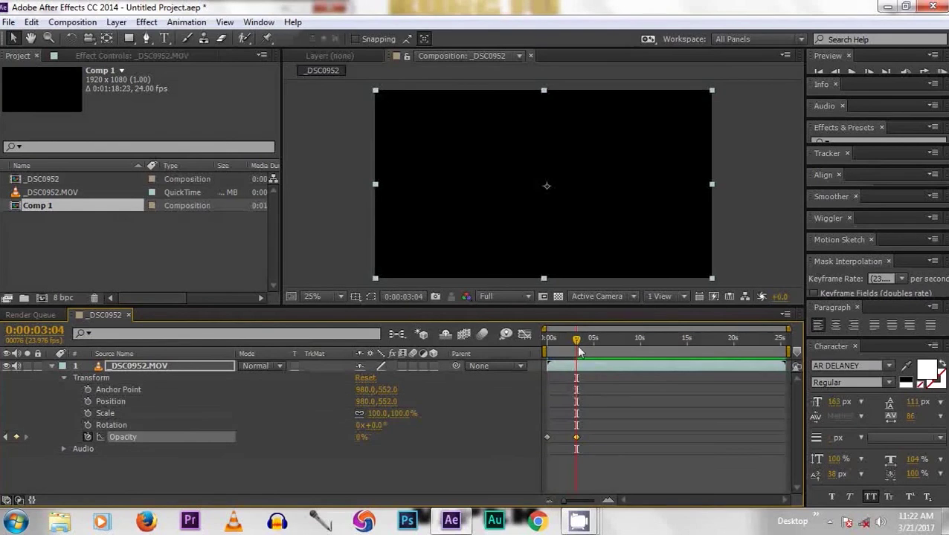
Preview the fade from the first frame, then remove the Opacity keyframes
click(548, 346)
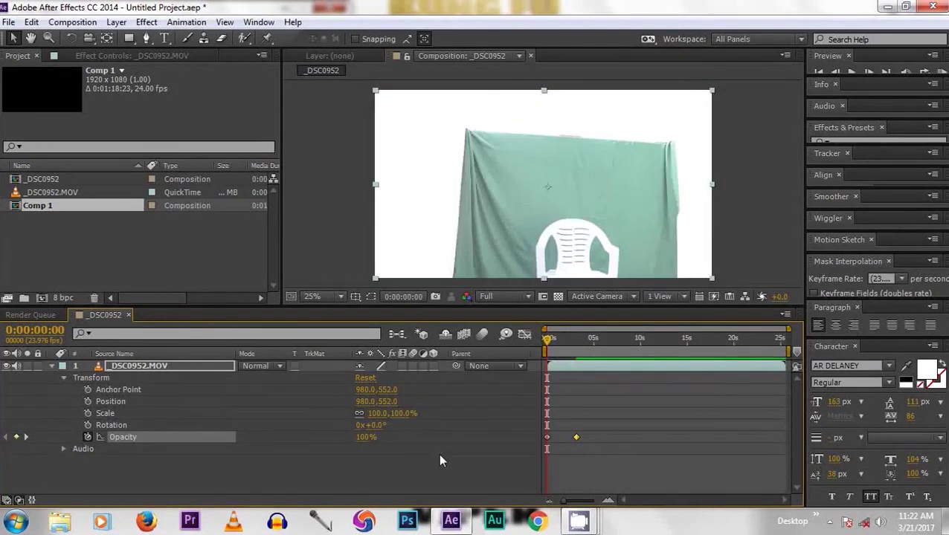
key(space)
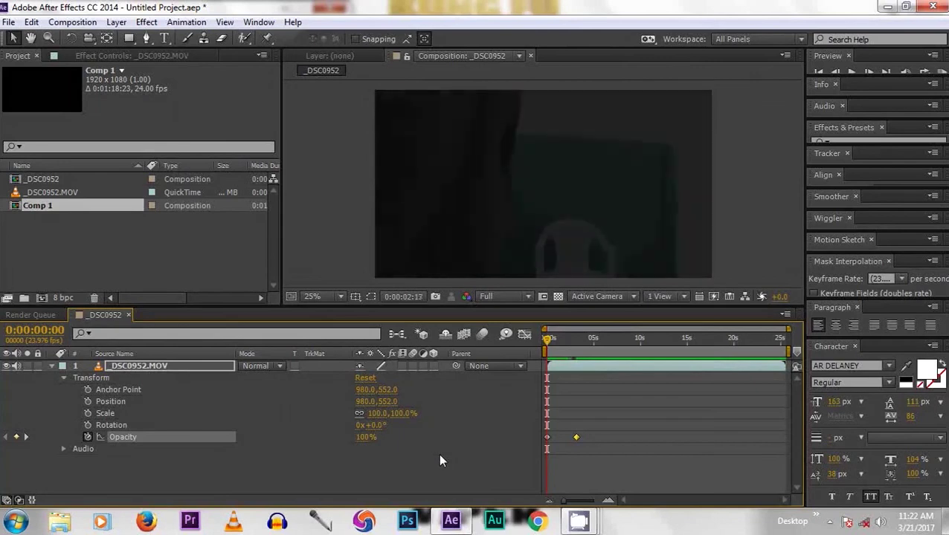
key(space)
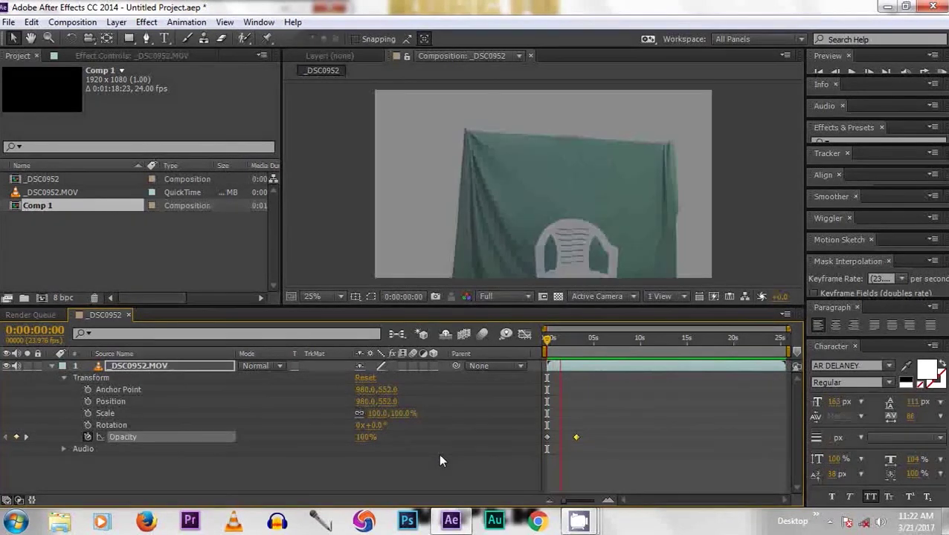
key(space)
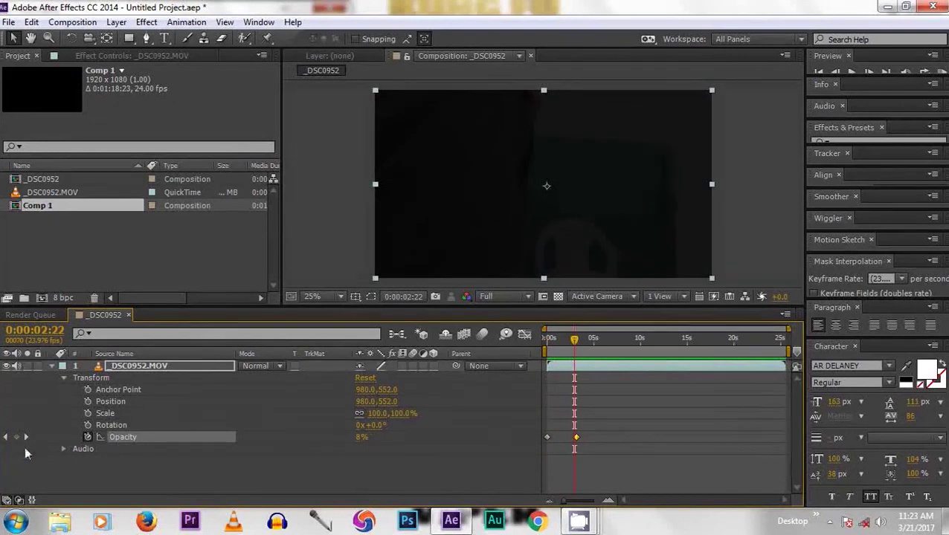
click(87, 438)
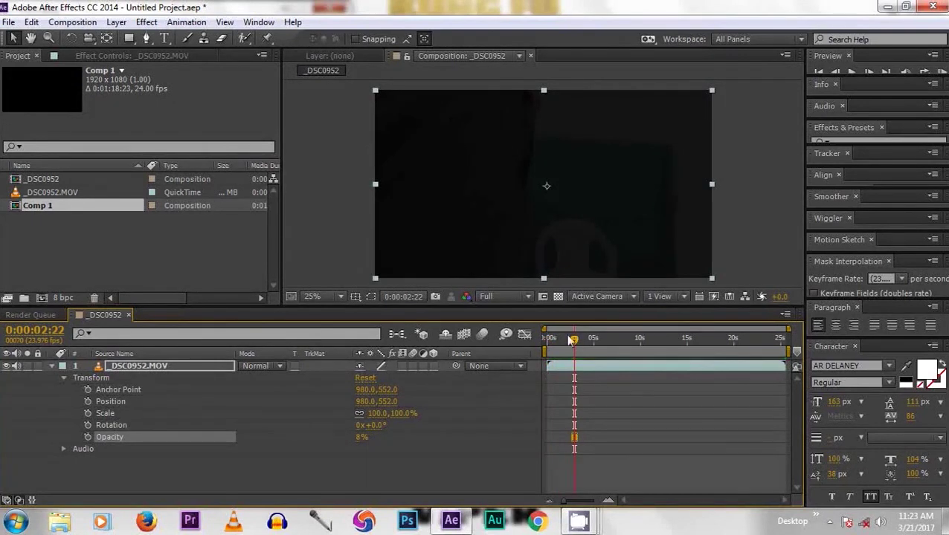
drag(576, 340, 551, 340)
key(ctrl+z)
key(ctrl+z)
key(ctrl+z)
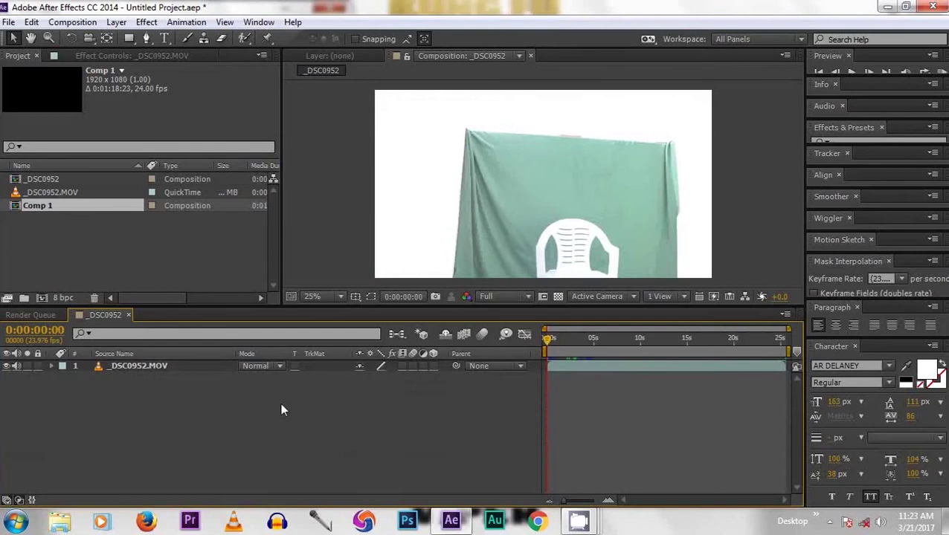